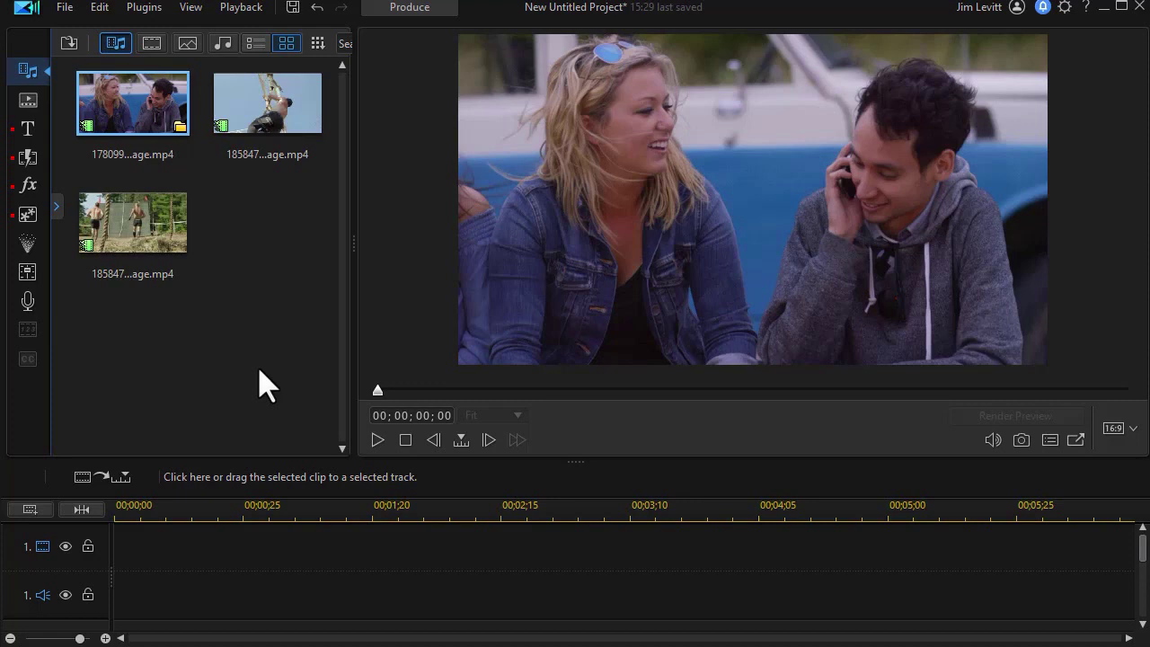
# Add the 1780998_callOnTheBeach_HD_Footage clip at the start of video track 1 and fit the timeline view to it.
pyautogui.moveTo(137, 106); pyautogui.dragTo(99, 548)
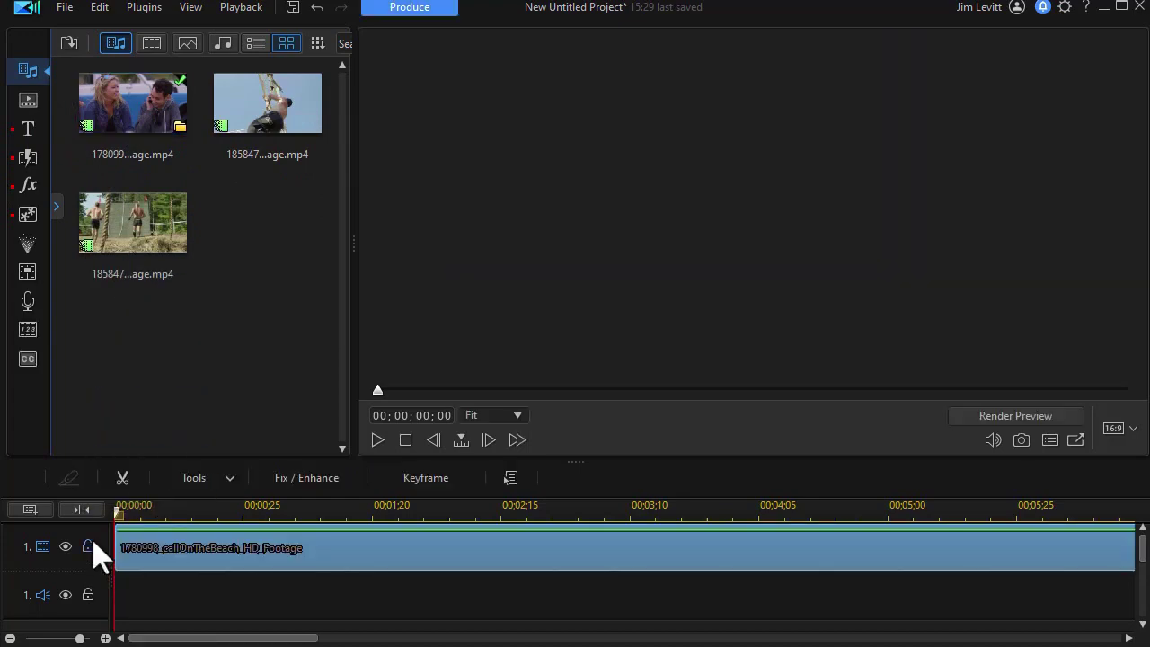
pyautogui.click(83, 510)
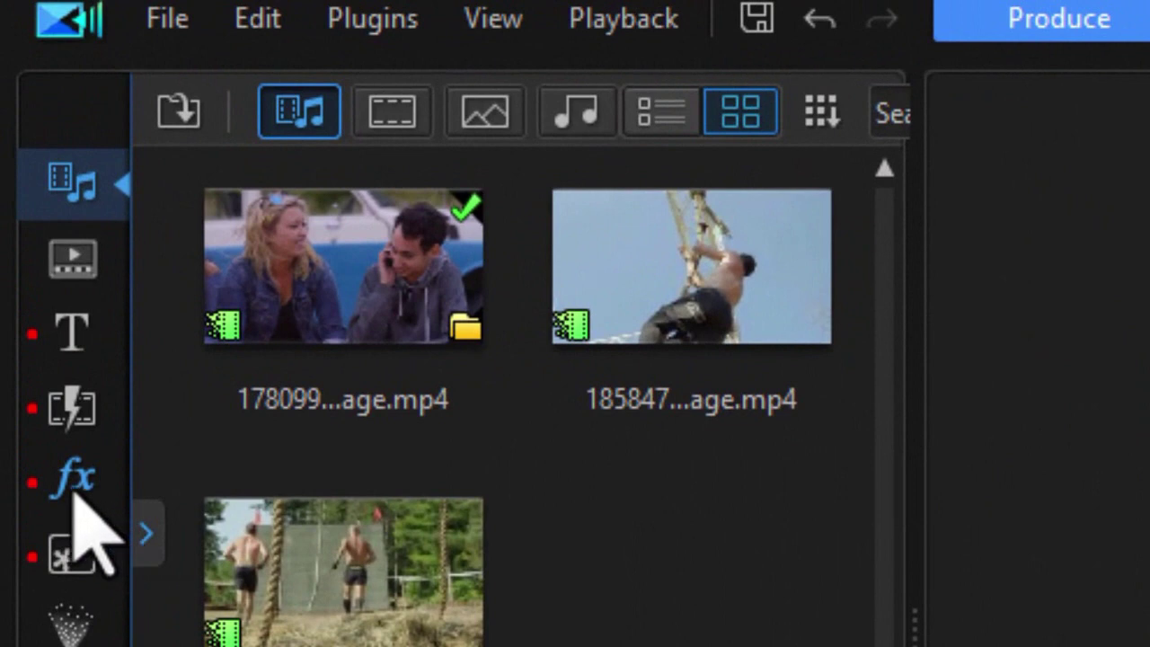
# Show the Body Effect category in the effects library.
pyautogui.click(74, 490)
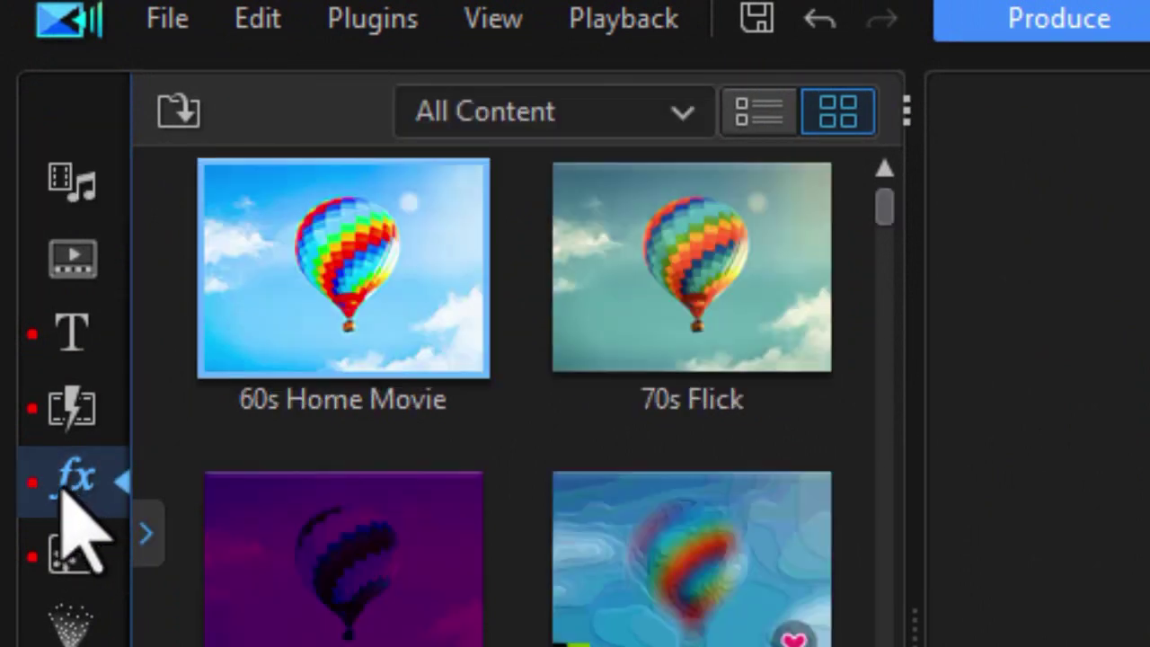
pyautogui.click(694, 124)
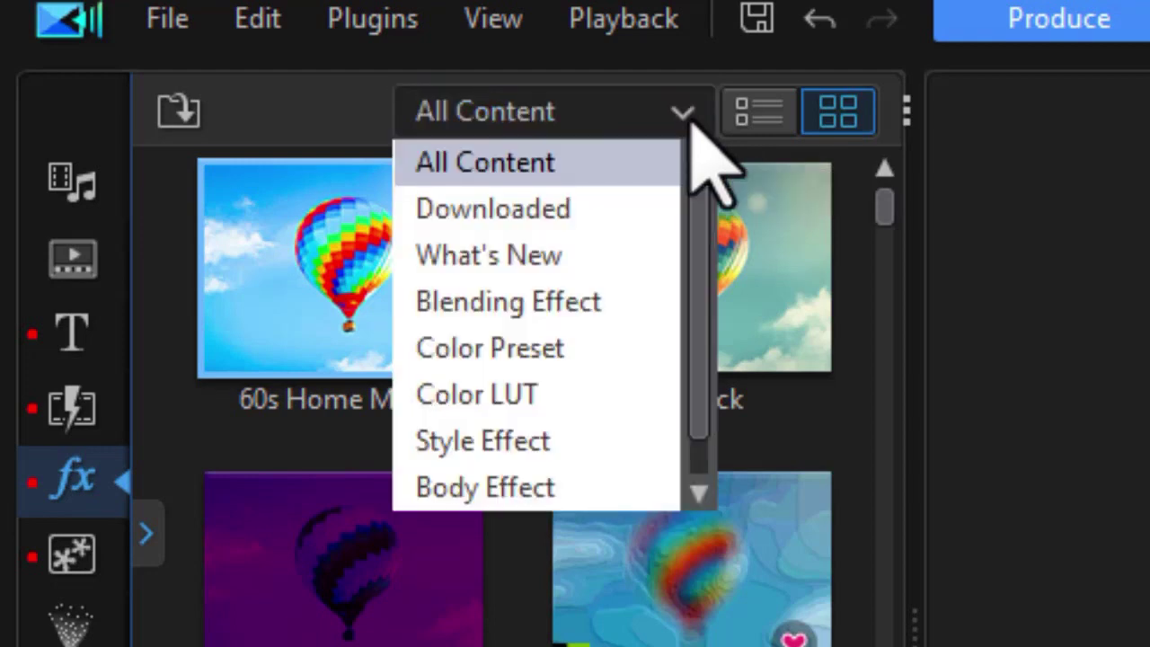
pyautogui.click(600, 492)
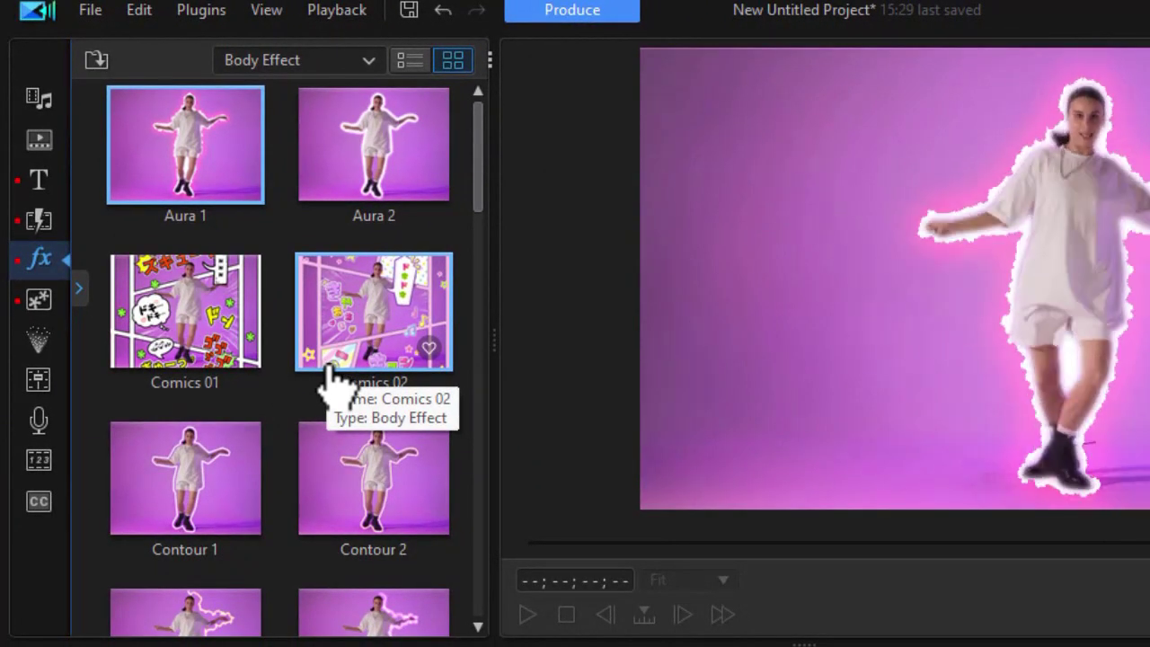
# Apply the Contour 2 body effect to the beach clip on track 1 and play the result.
pyautogui.click(220, 498)
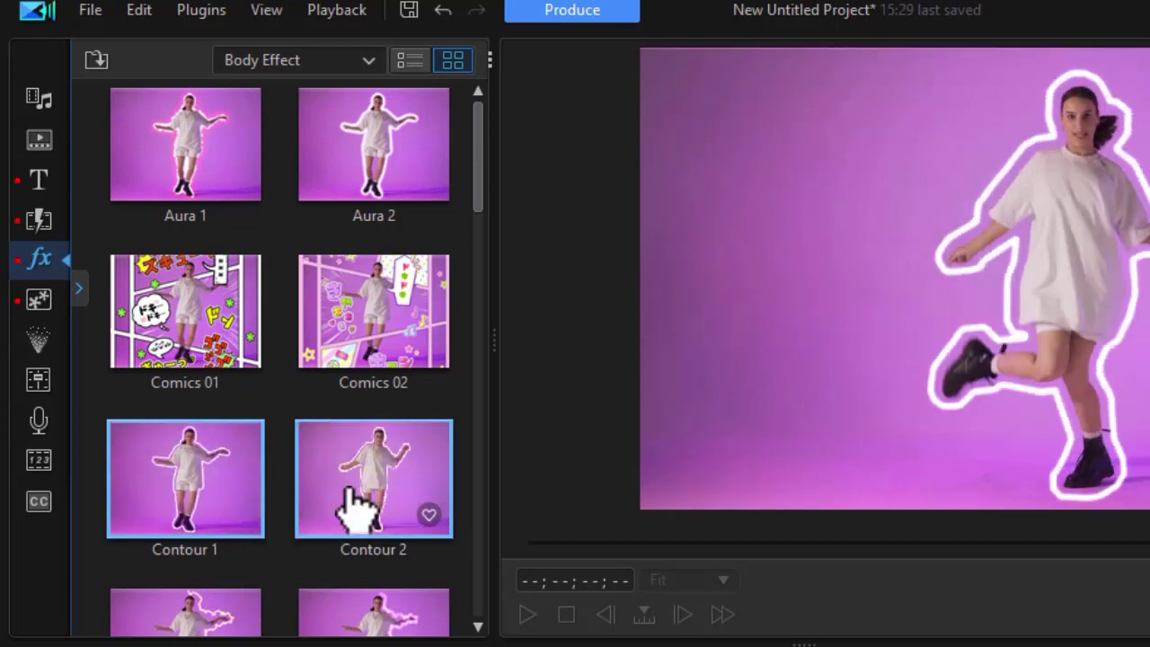
pyautogui.moveTo(368, 486); pyautogui.dragTo(233, 561)
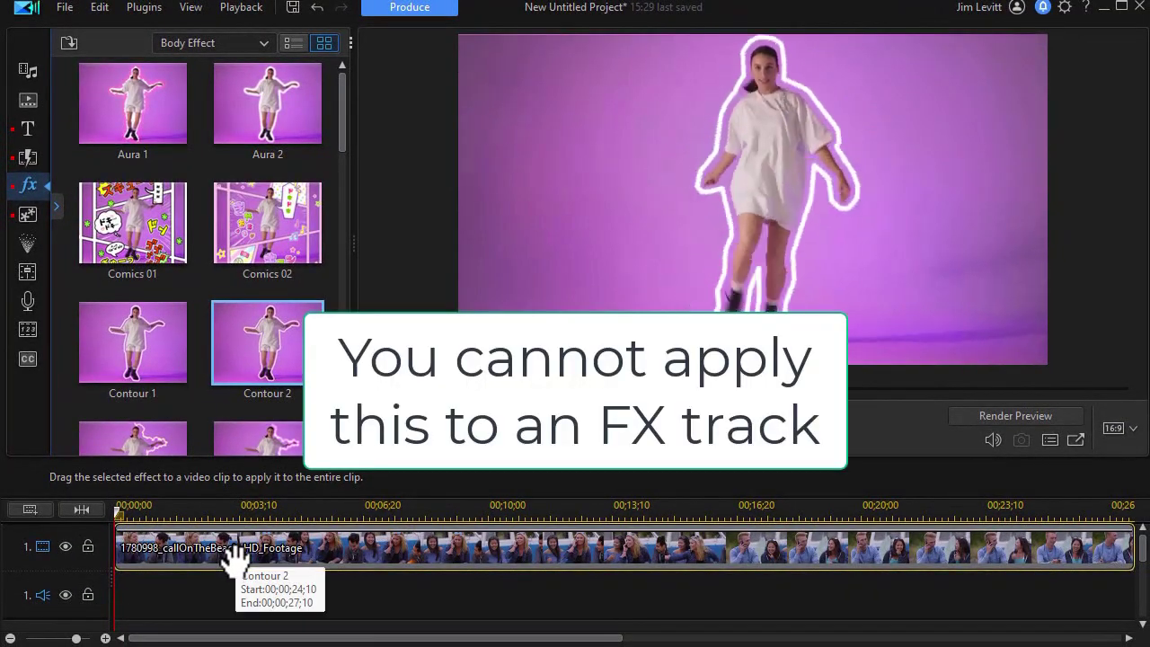
pyautogui.moveTo(232, 559); pyautogui.dragTo(235, 547)
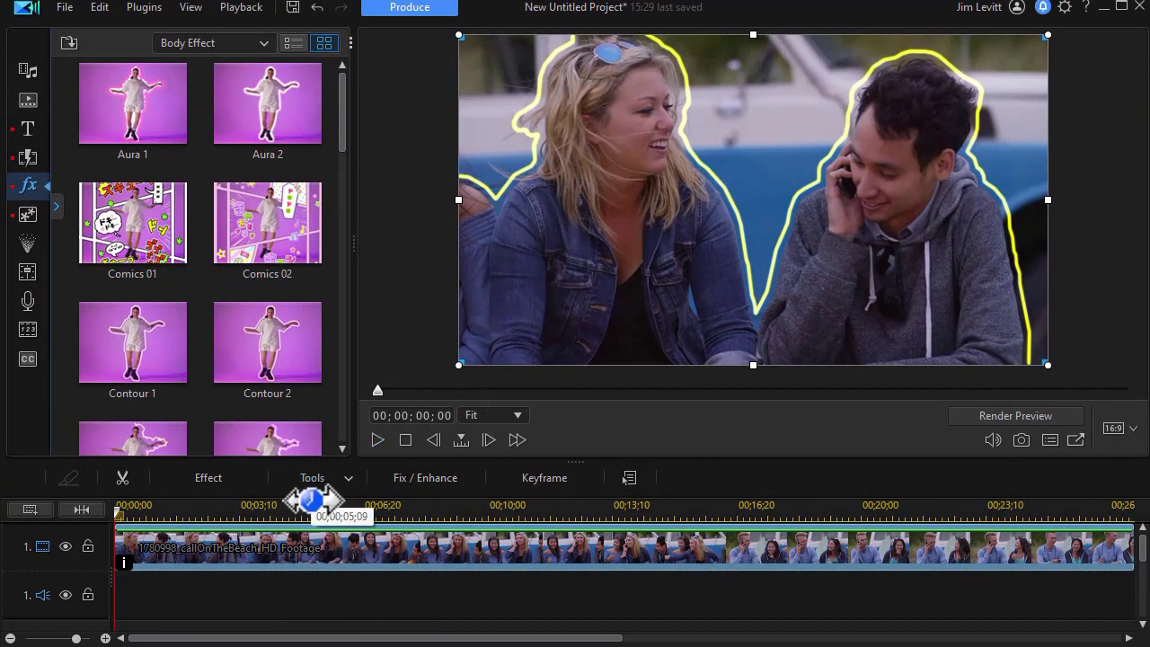
pyautogui.click(376, 440)
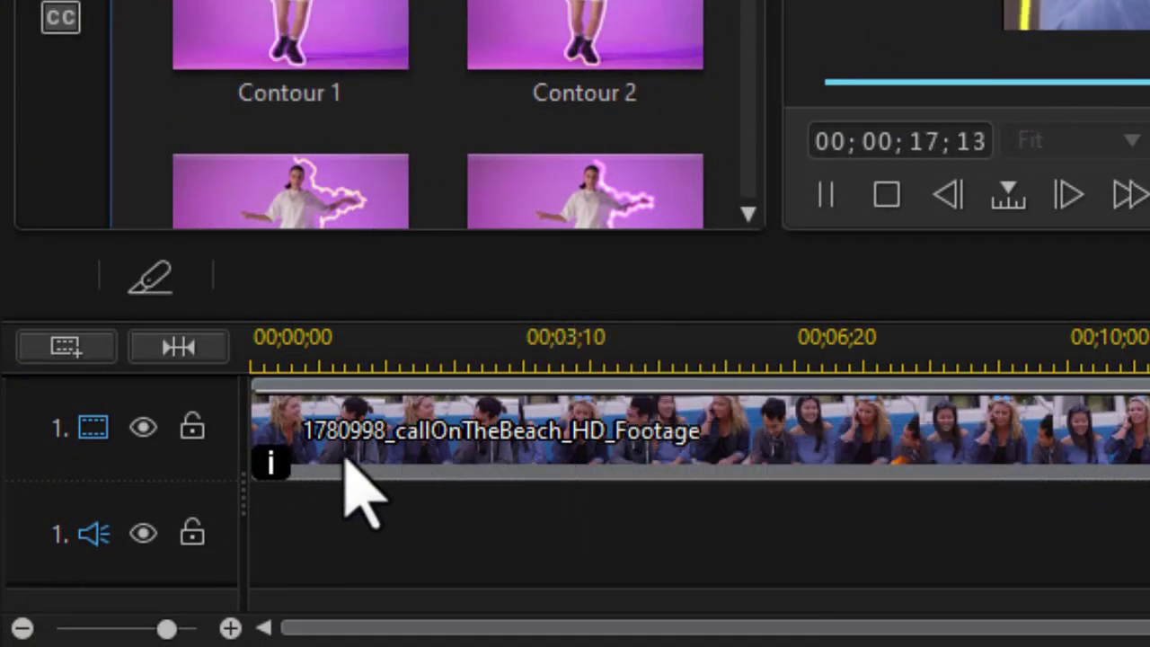
# Open the settings of the clip's Contour 2 effect and set its opacity to 80.
pyautogui.moveTo(270, 462)
pyautogui.click(271, 463)
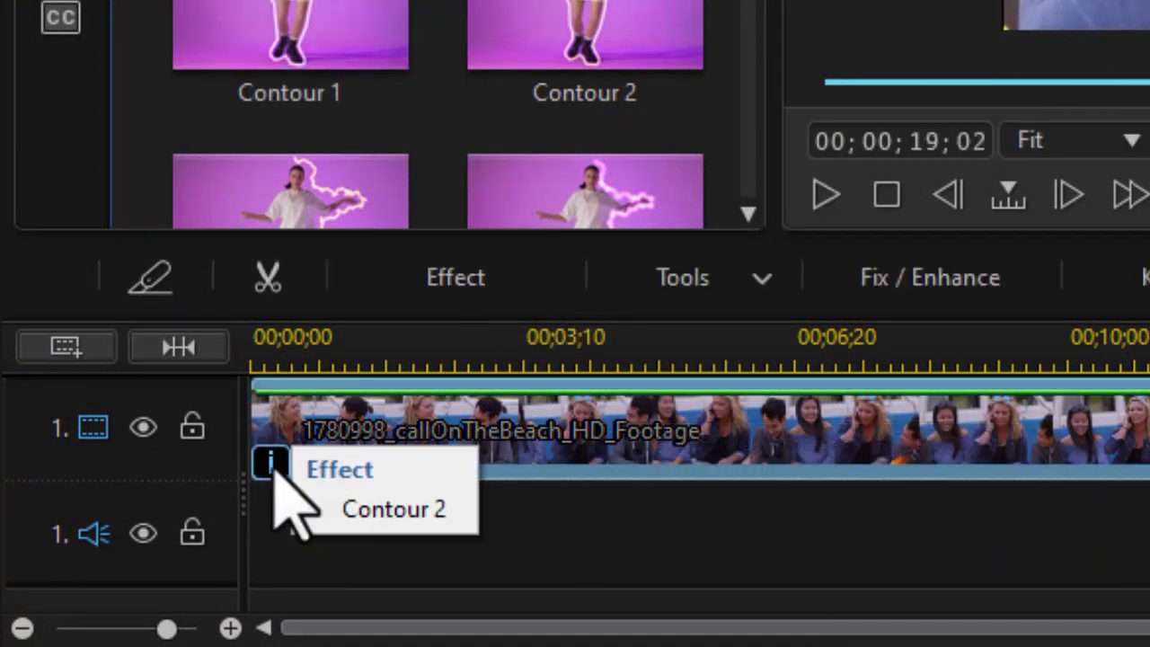
pyautogui.click(387, 503)
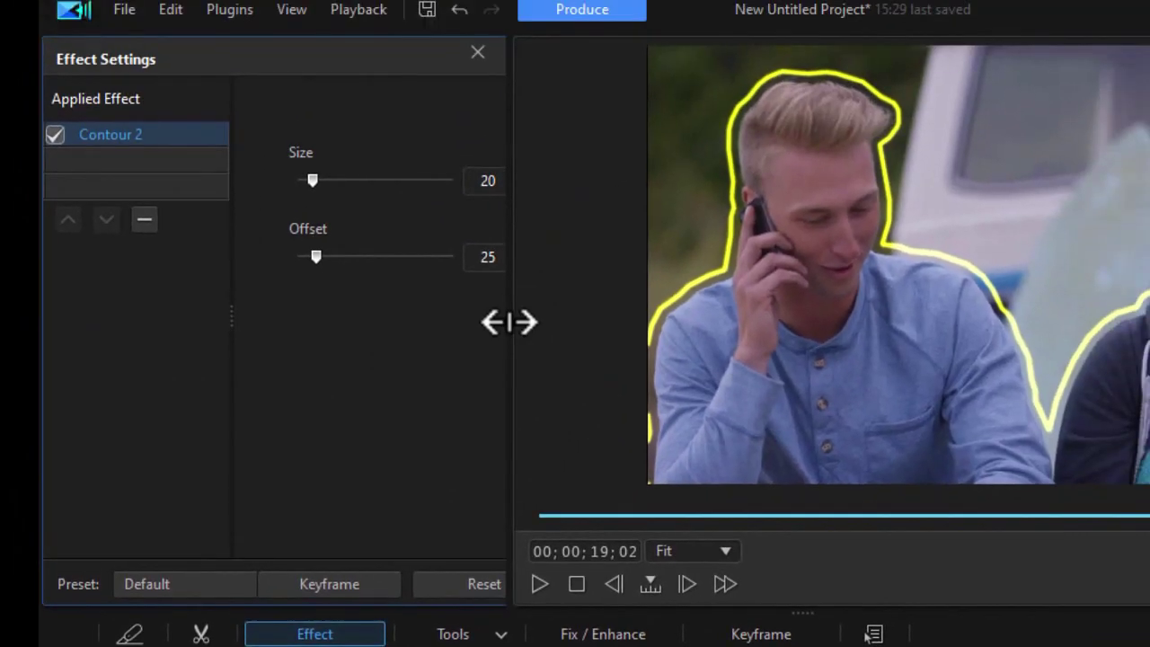
pyautogui.moveTo(513, 320); pyautogui.dragTo(854, 335)
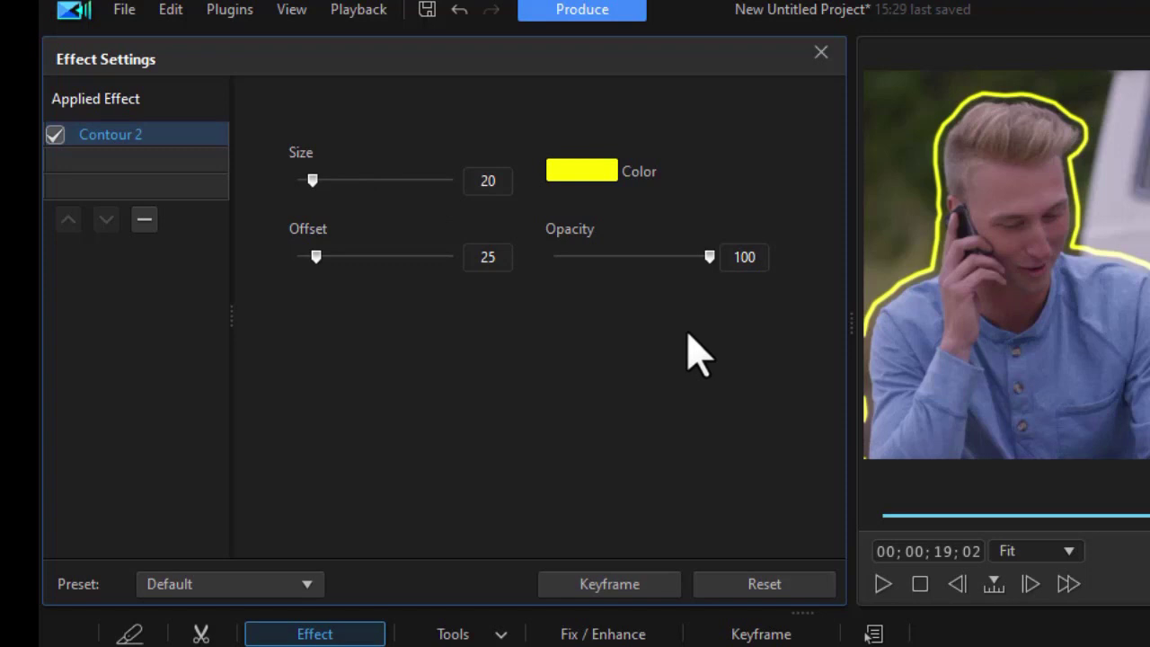
pyautogui.click(709, 258)
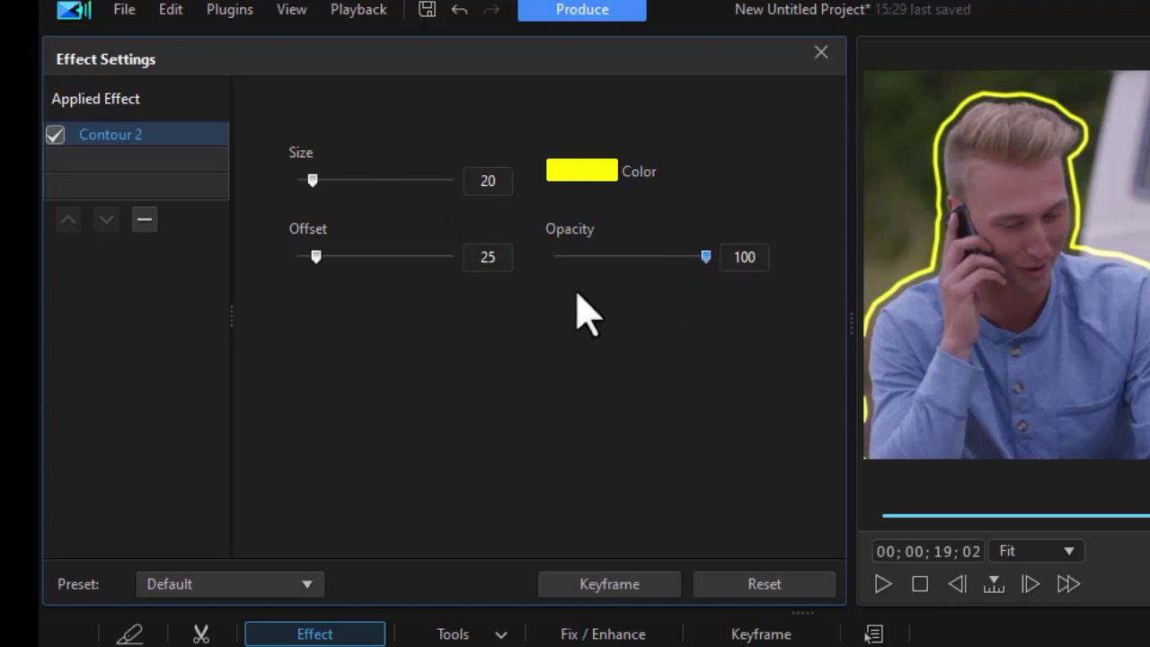
pyautogui.press('Home')
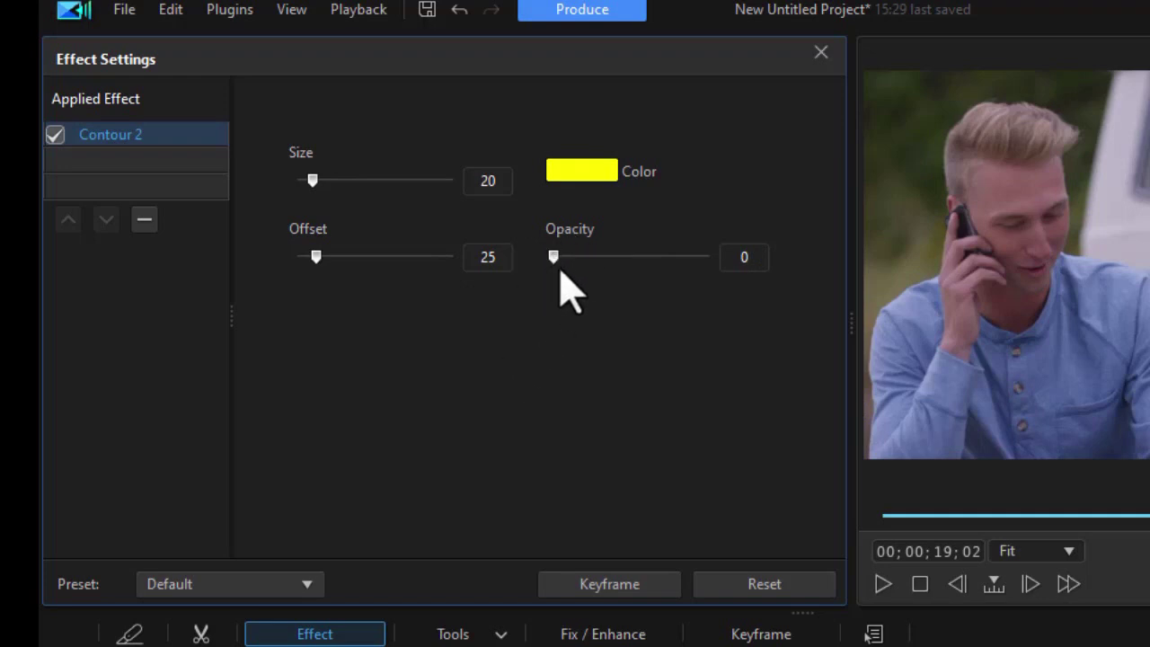
pyautogui.click(674, 258)
pyautogui.moveTo(677, 262)
pyautogui.mouseDown()
pyautogui.moveTo(691, 263)
pyautogui.moveTo(678, 265)
pyautogui.mouseUp()
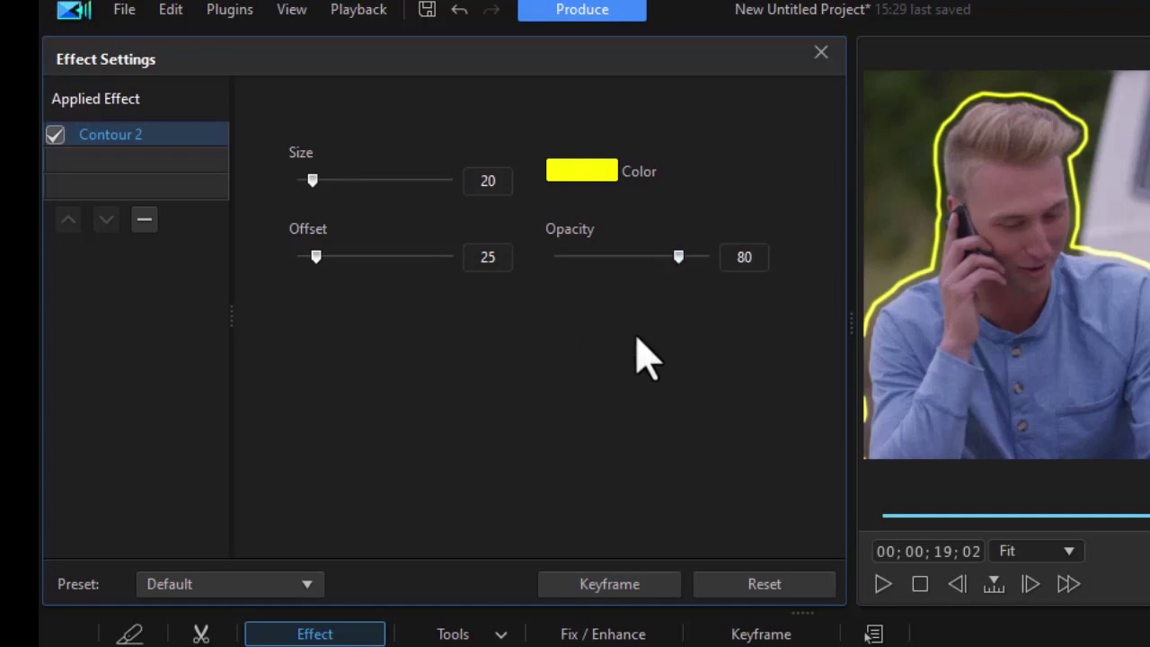
# Add a Contour 2 color and opacity keyframe at 00;00;15;00 and set the opacity to 0 one frame earlier, at 00;00;14;29.
pyautogui.click(592, 587)
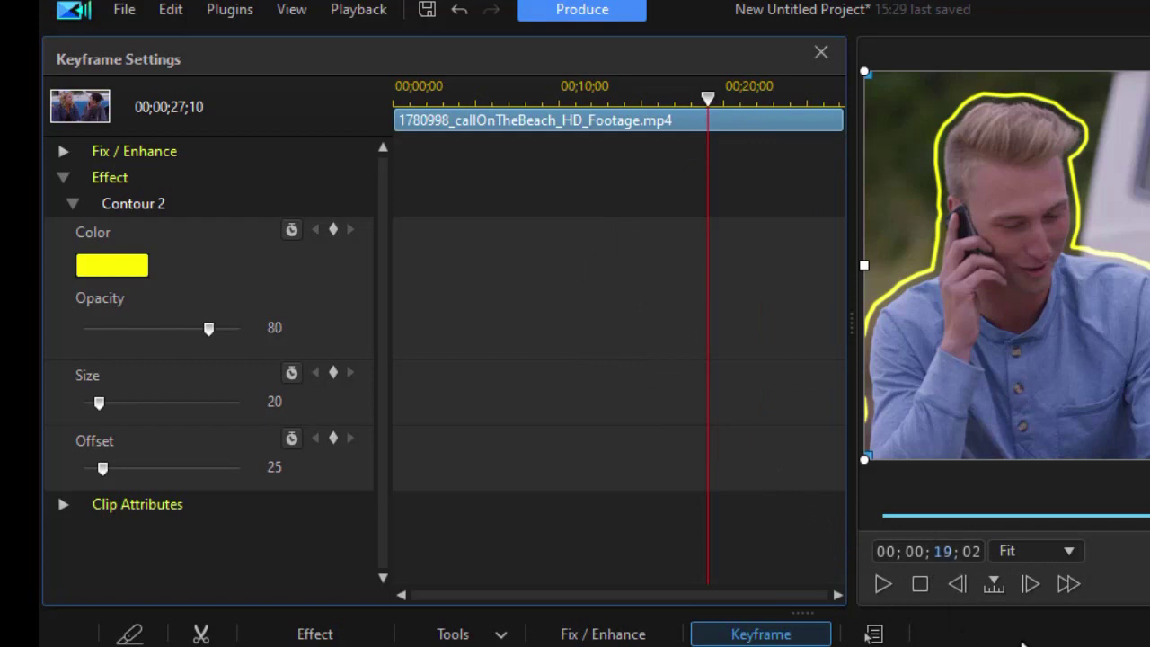
pyautogui.press('Return')
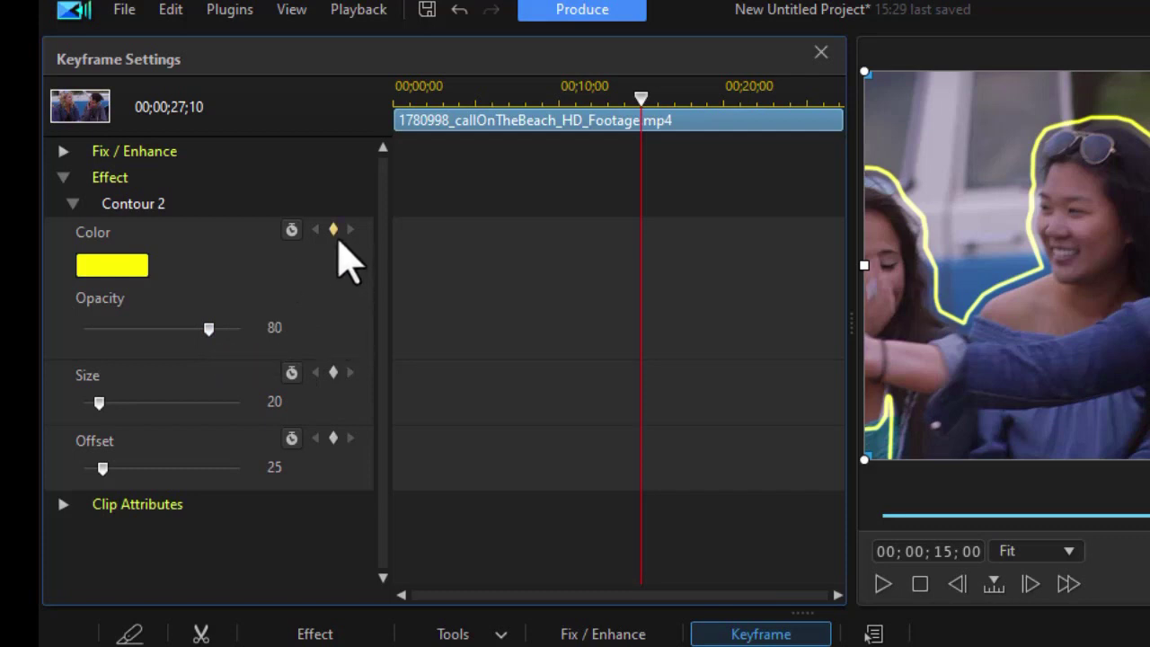
pyautogui.click(333, 230)
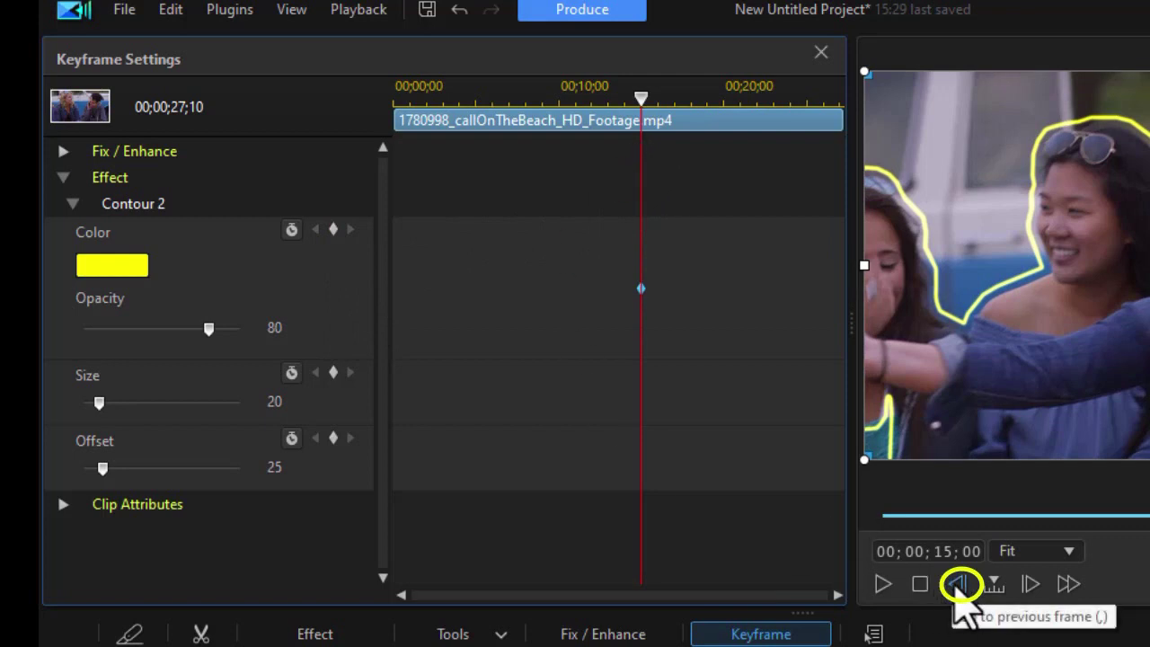
pyautogui.click(957, 589)
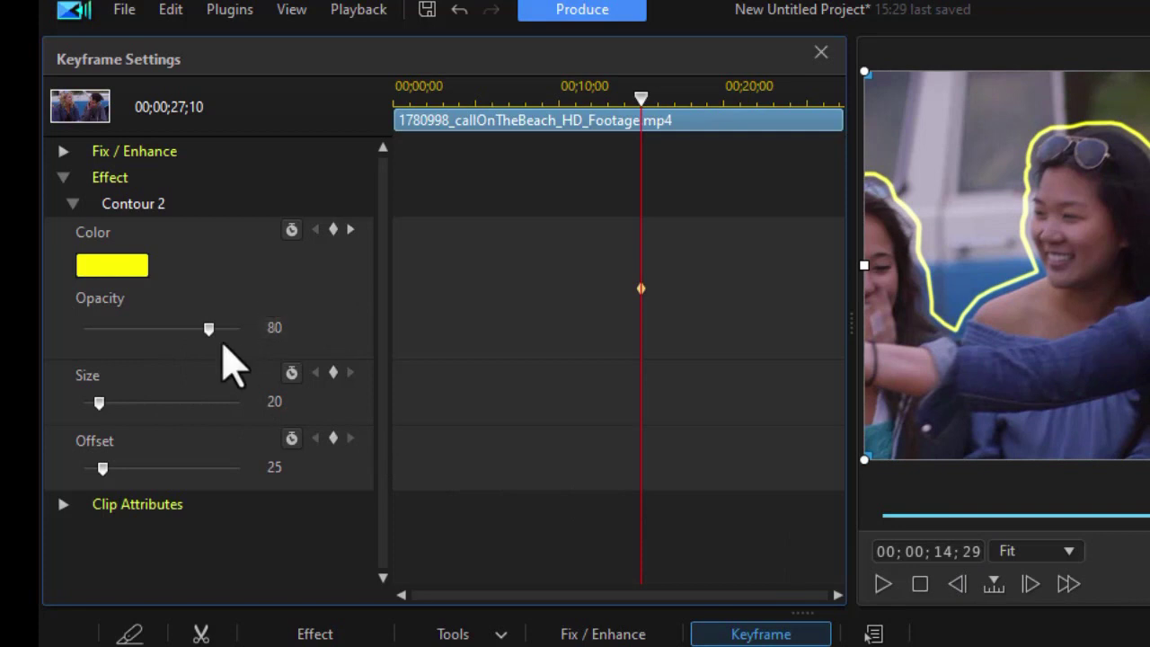
pyautogui.moveTo(210, 328); pyautogui.dragTo(55, 320)
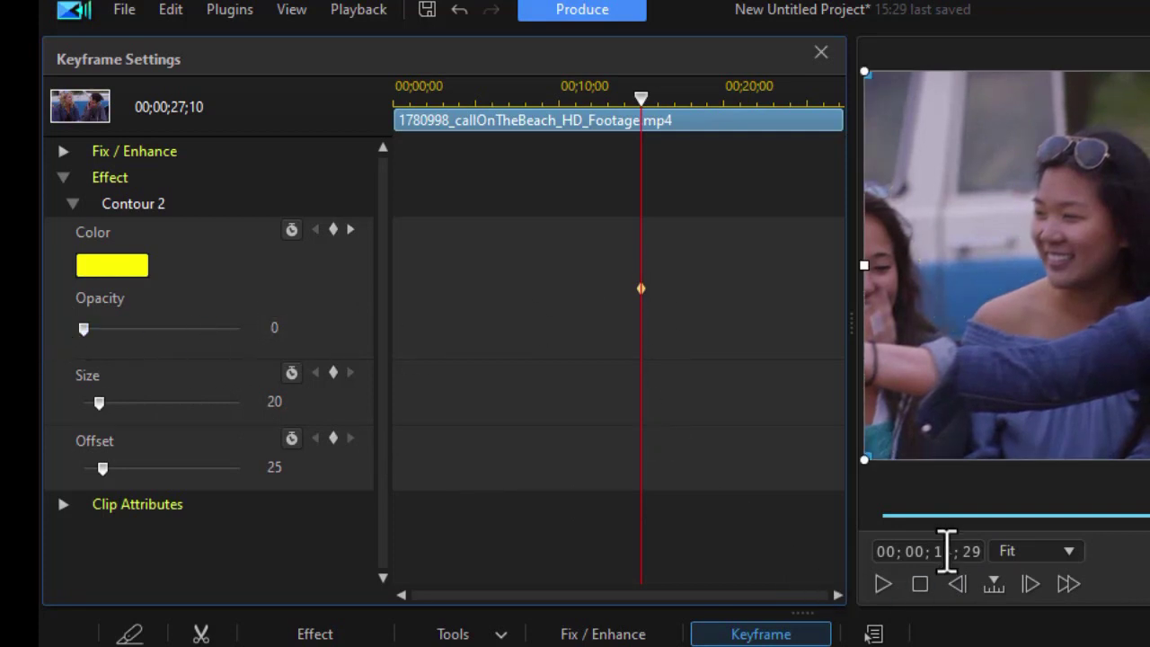
# Add a Contour 2 color and opacity keyframe at 00;00;16;29 and set the opacity to 0 at 00;00;17;00.
pyautogui.write('16')
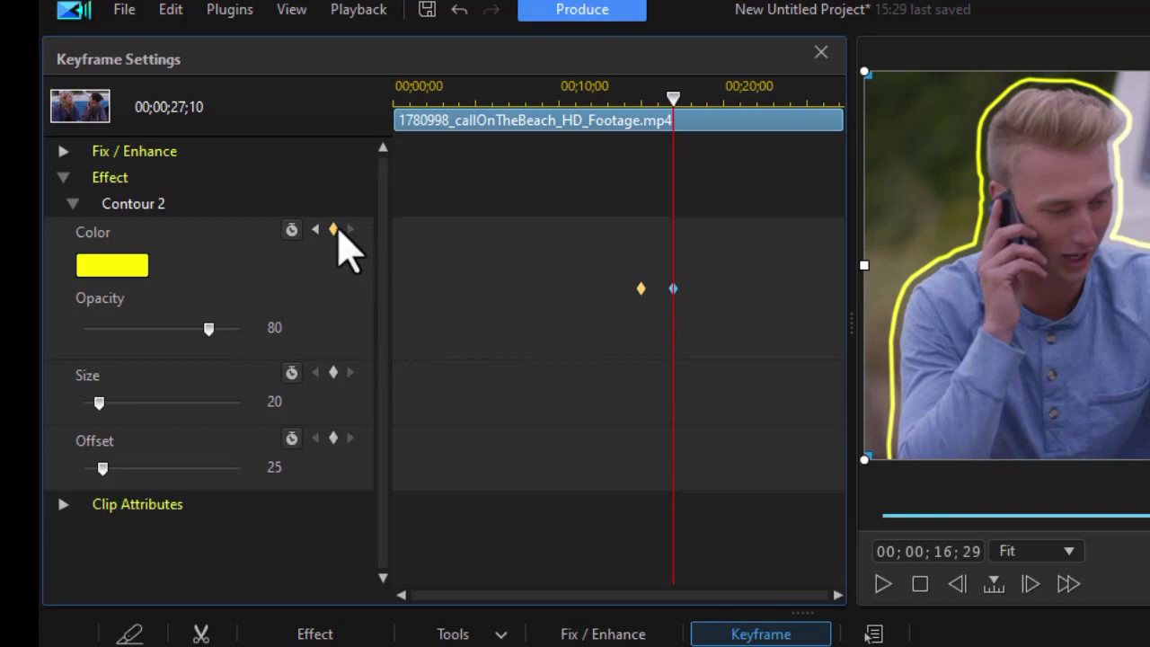
pyautogui.click(1030, 584)
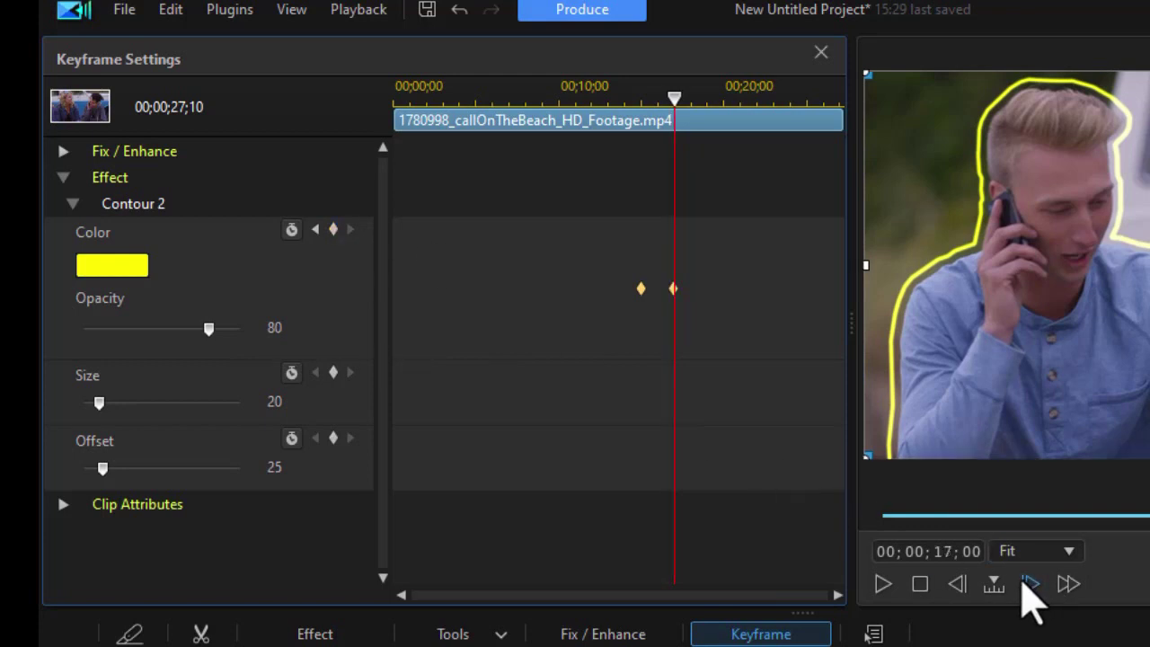
pyautogui.moveTo(208, 329); pyautogui.dragTo(69, 347)
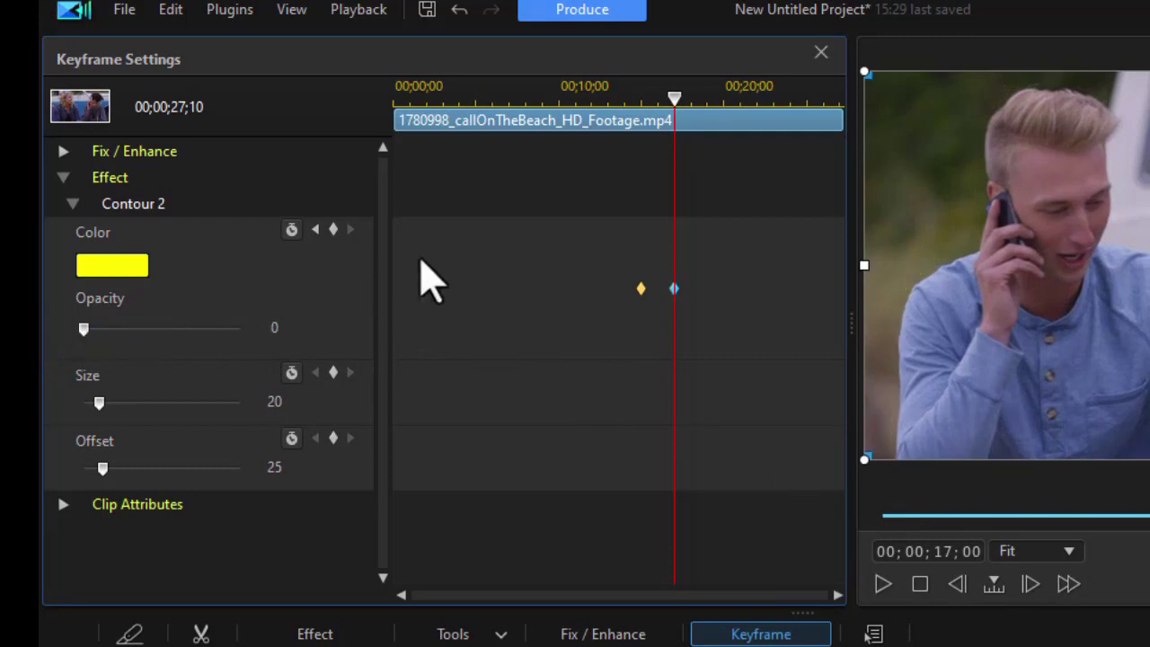
# Play the clip from about 00;00;13;28 through the opacity keyframes to check when the contour shows.
pyautogui.moveTo(674, 101); pyautogui.dragTo(628, 120)
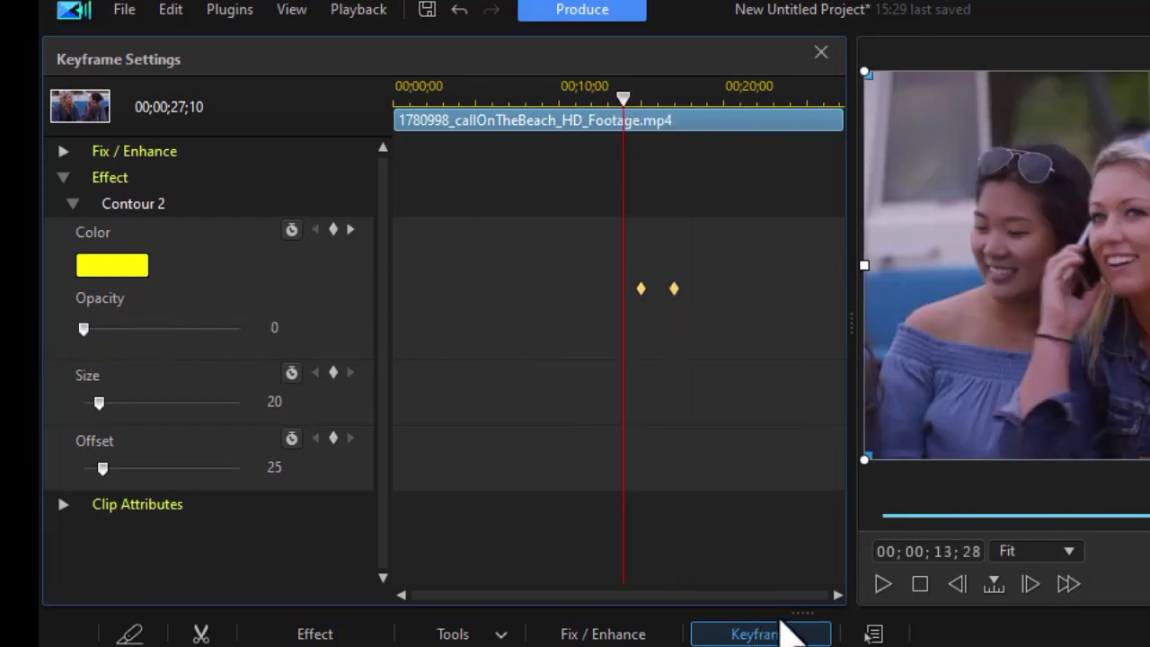
pyautogui.click(884, 585)
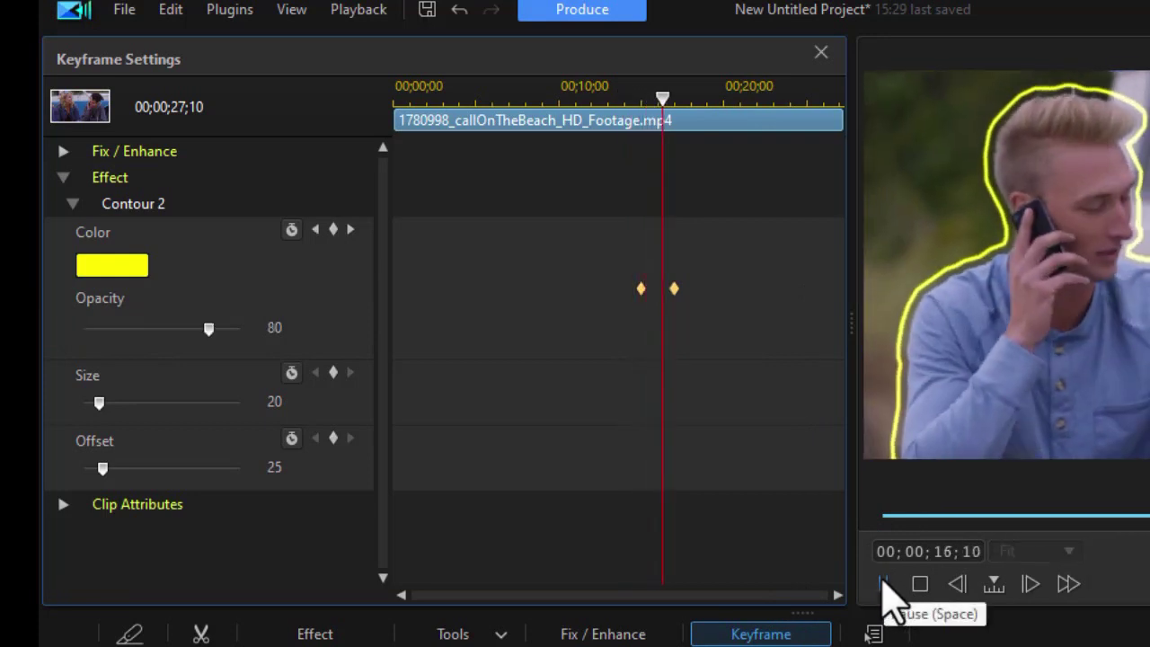
pyautogui.click(920, 584)
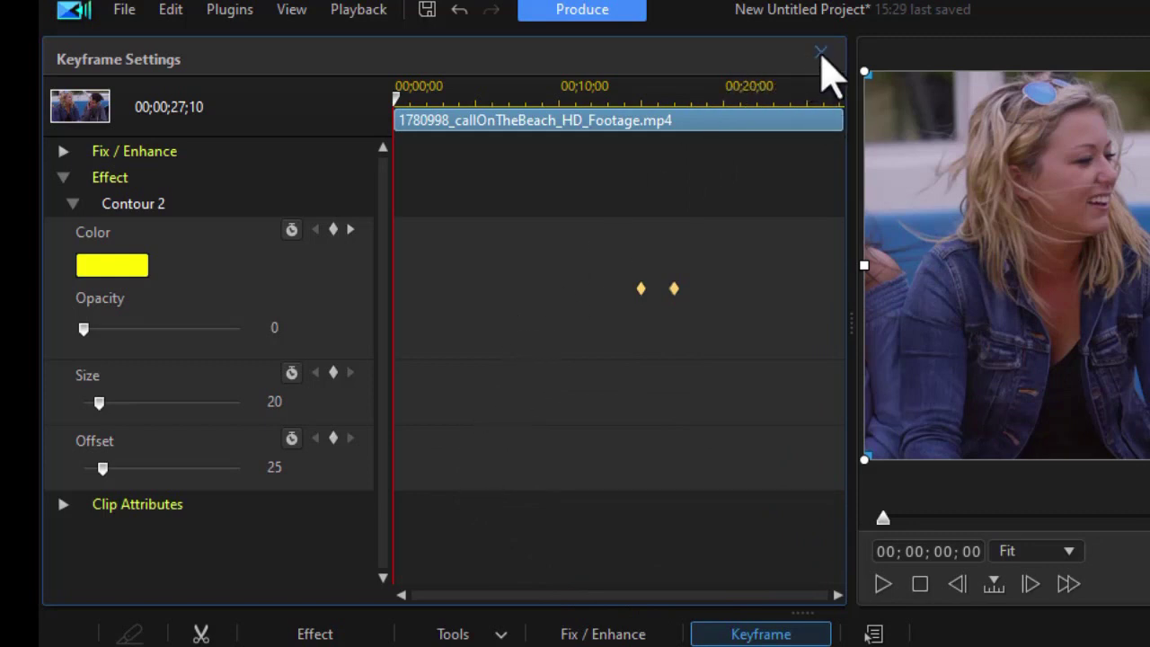
# Close the keyframe settings and remove the Contour 2 effect from the clip.
pyautogui.click(820, 52)
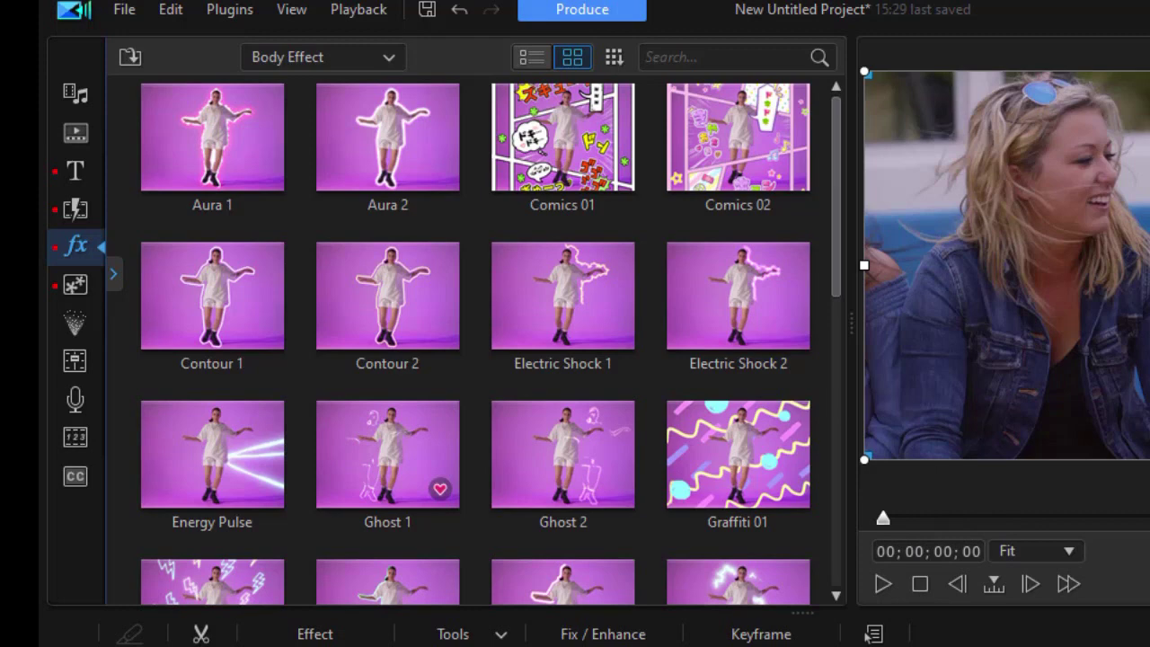
pyautogui.click(315, 634)
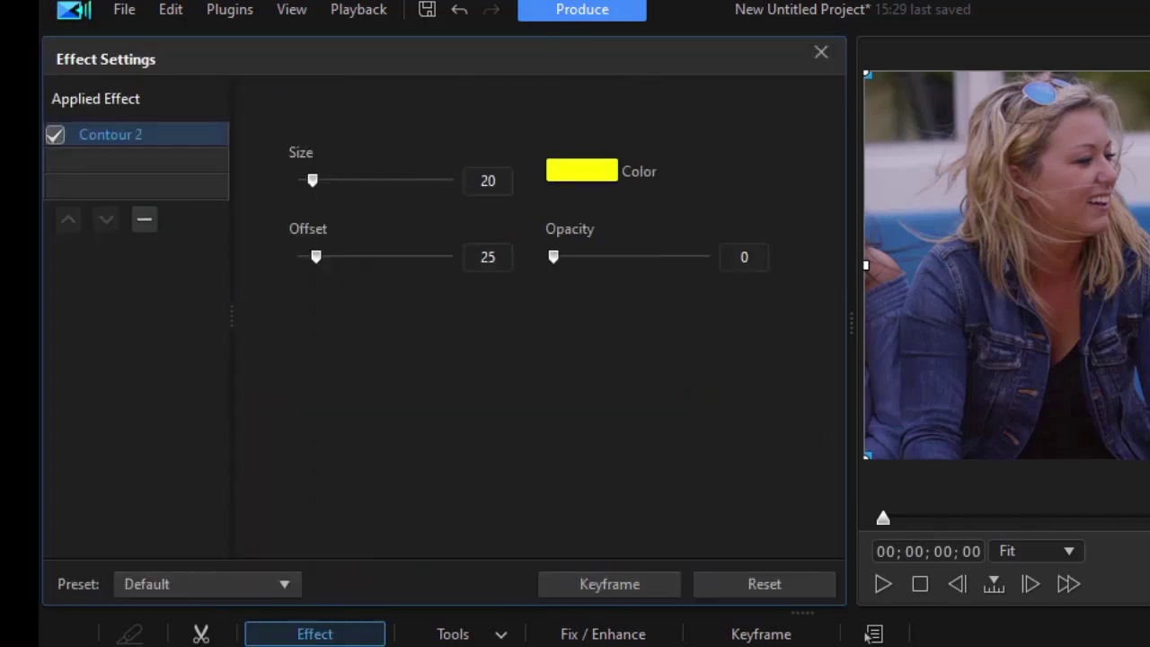
pyautogui.click(146, 223)
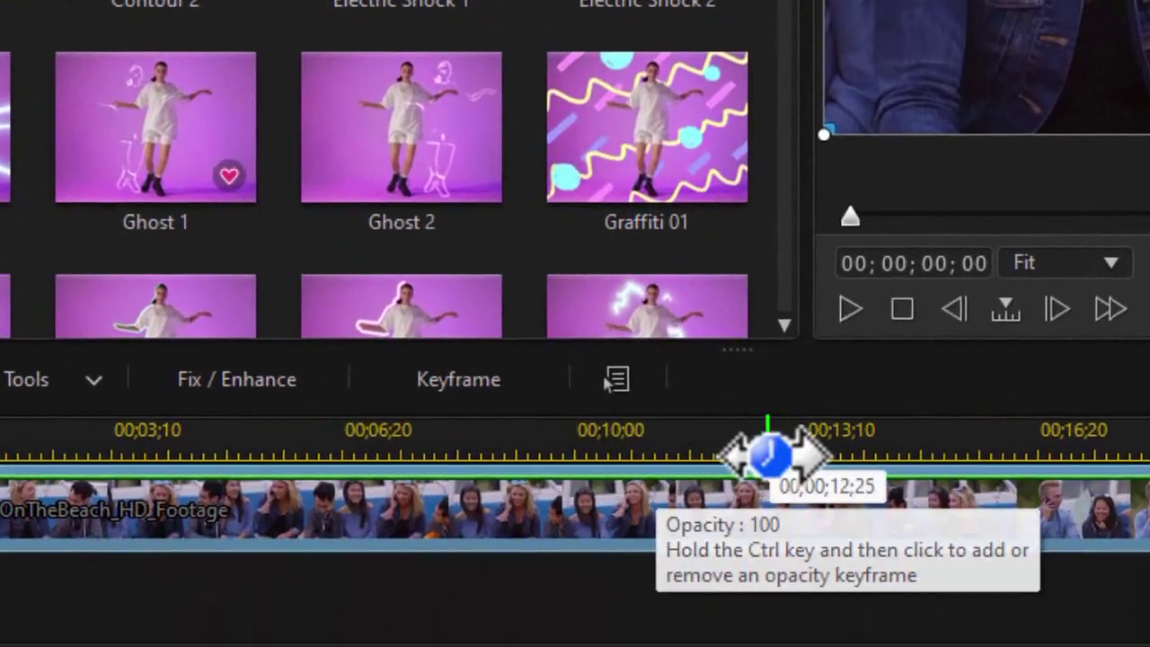
# Split the beach clip at 00;00;15;00.
pyautogui.moveTo(843, 646); pyautogui.dragTo(762, 646)
pyautogui.moveTo(667, 364)
pyautogui.mouseDown()
pyautogui.moveTo(707, 359)
pyautogui.moveTo(668, 364)
pyautogui.mouseUp()
pyautogui.click(932, 182)
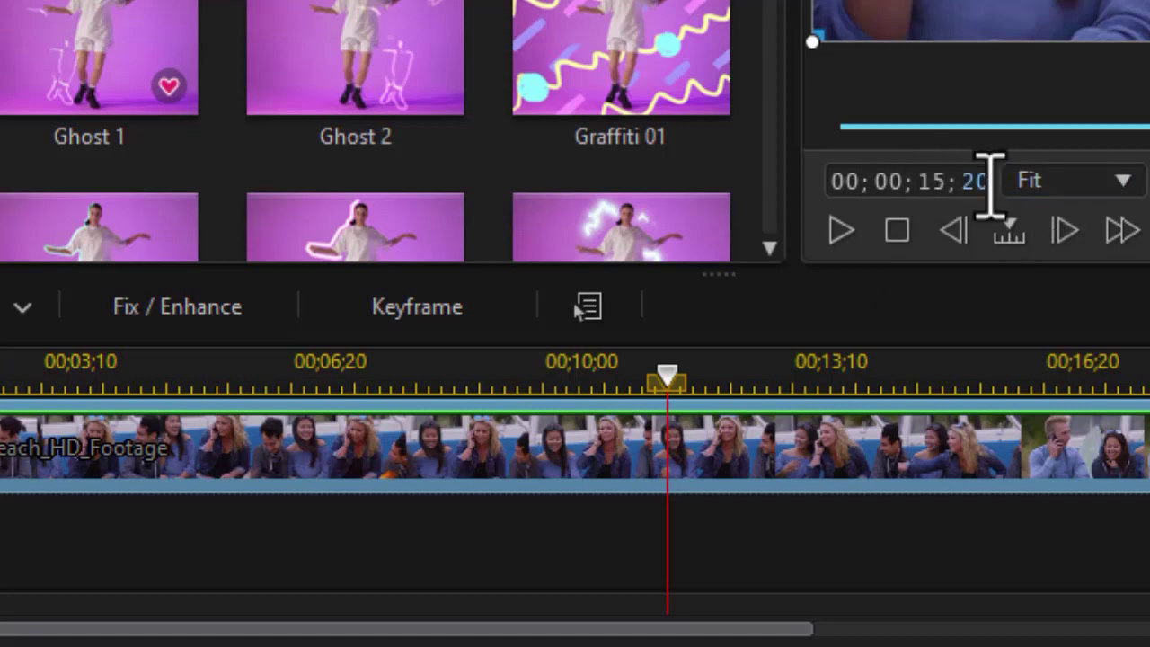
pyautogui.write('00')
pyautogui.press('Return')
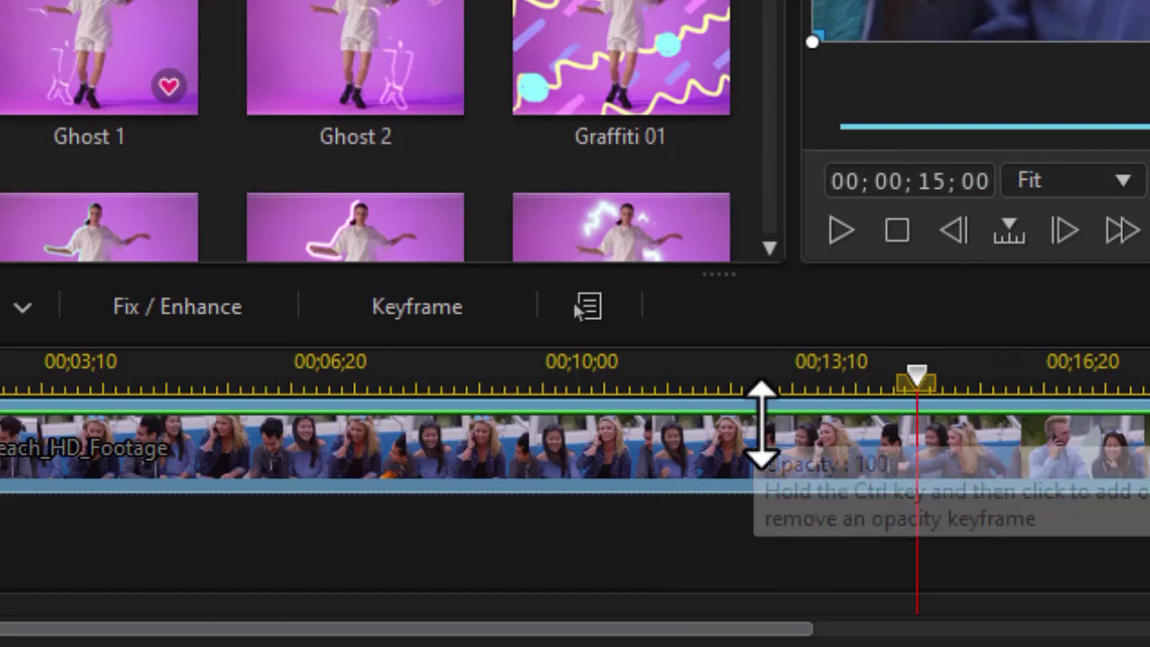
pyautogui.hotkey('ctrl', 't')
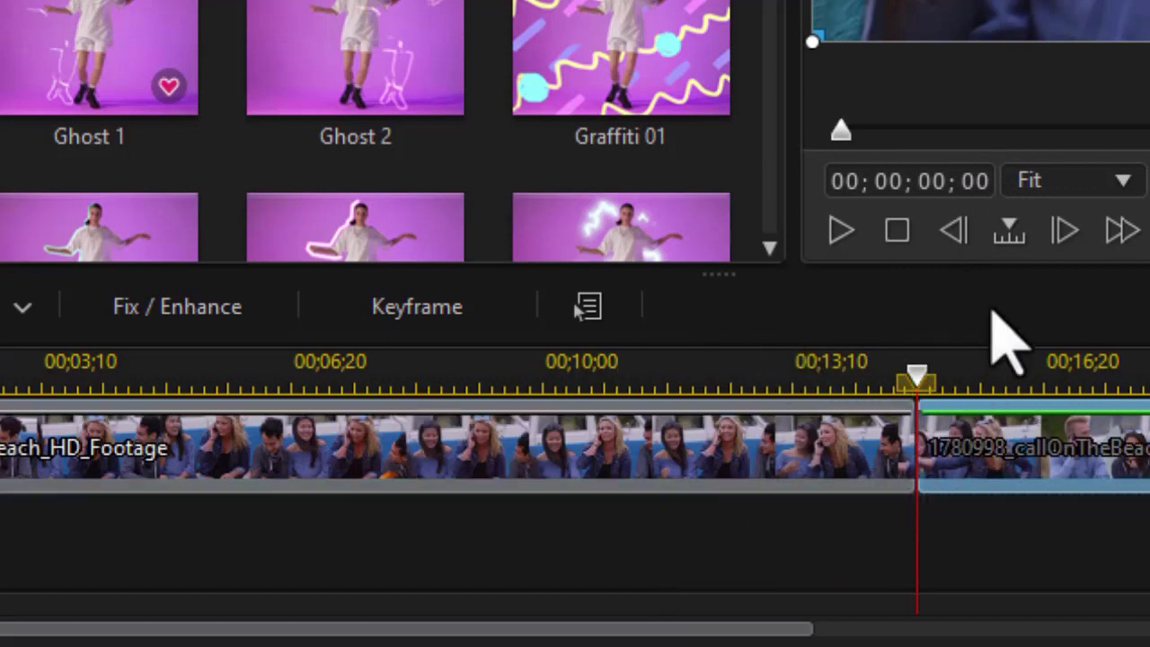
# Split the second beach clip at 00;00;03;00 of its own time.
pyautogui.click(917, 370)
pyautogui.moveTo(916, 370); pyautogui.dragTo(1095, 396)
pyautogui.click(1101, 422)
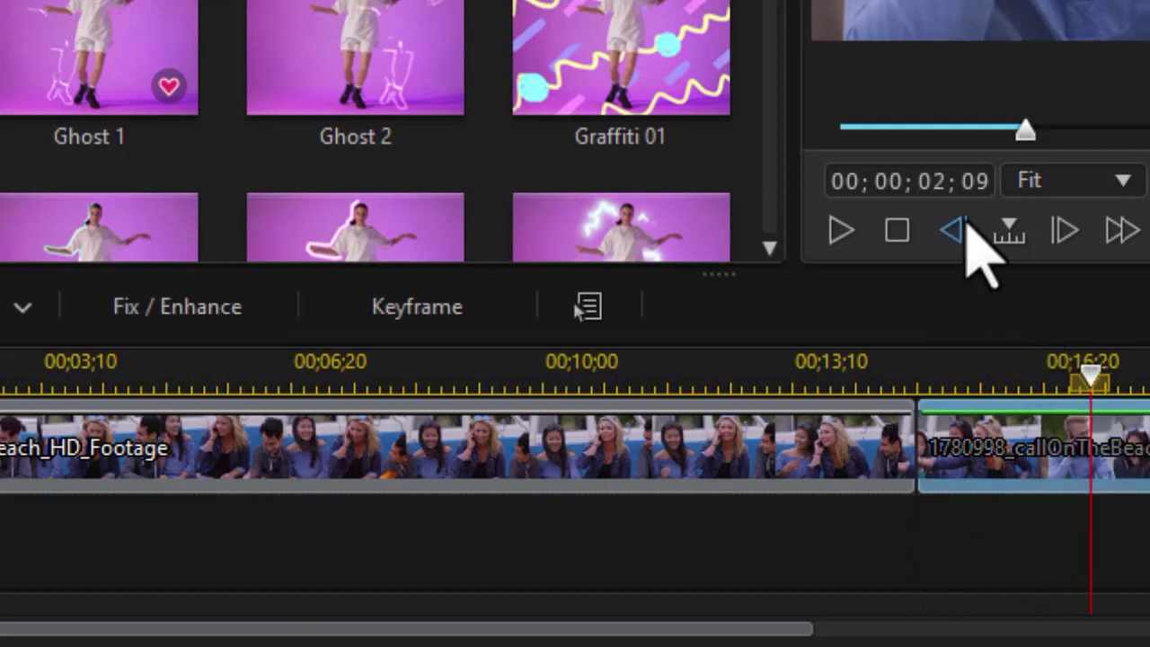
pyautogui.write('03')
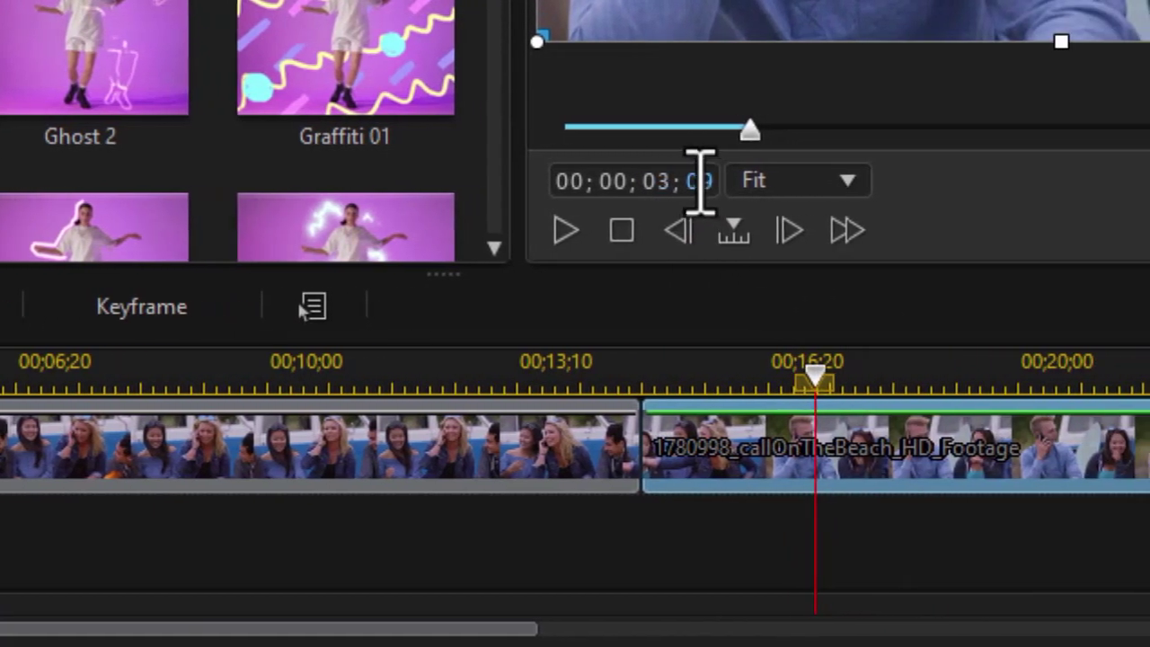
pyautogui.press('Return')
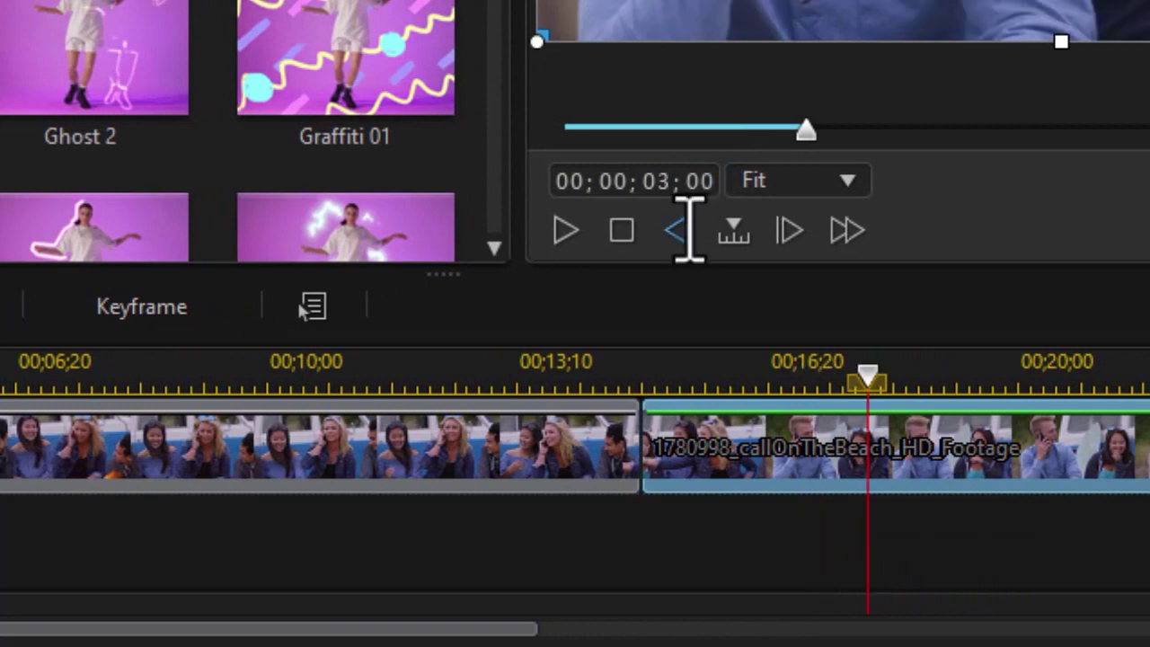
pyautogui.hotkey('ctrl', 't')
# Apply the Contour body effect to only the middle section of the split beach clip.
pyautogui.click(732, 483)
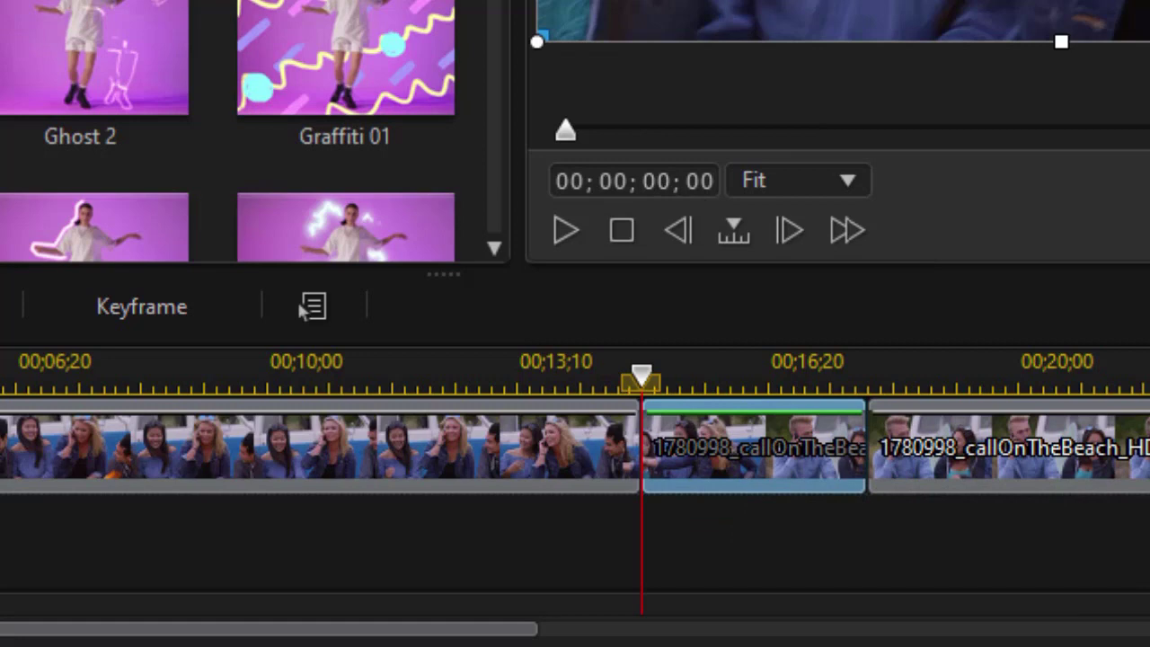
pyautogui.moveTo(670, 479)
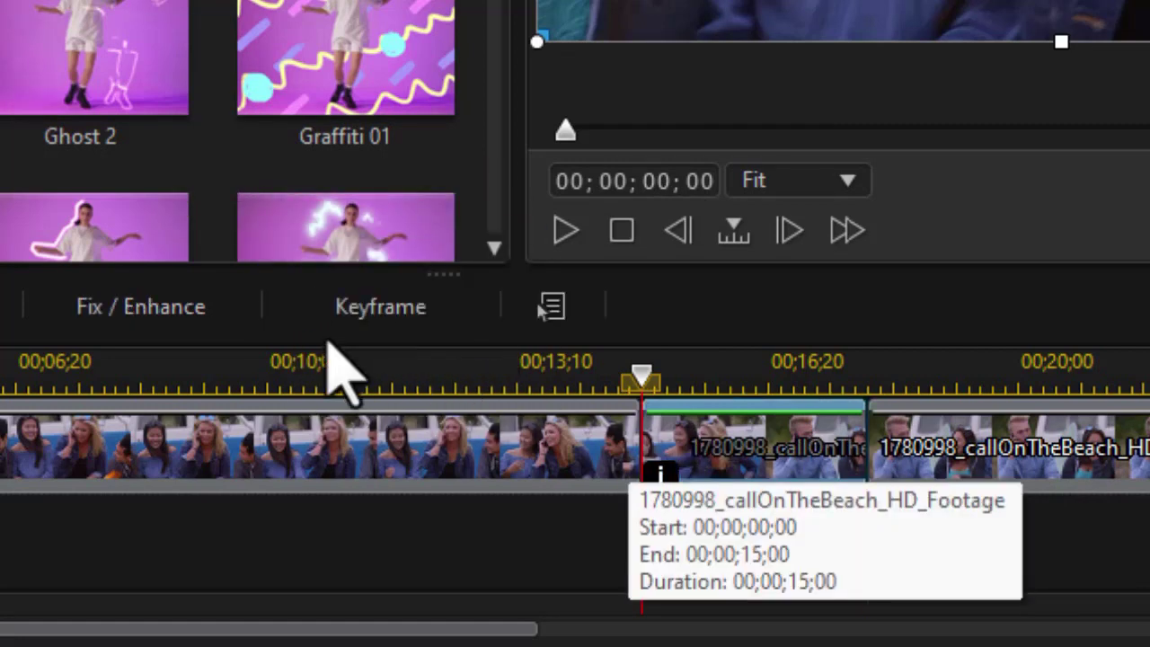
pyautogui.moveTo(646, 396); pyautogui.dragTo(557, 362)
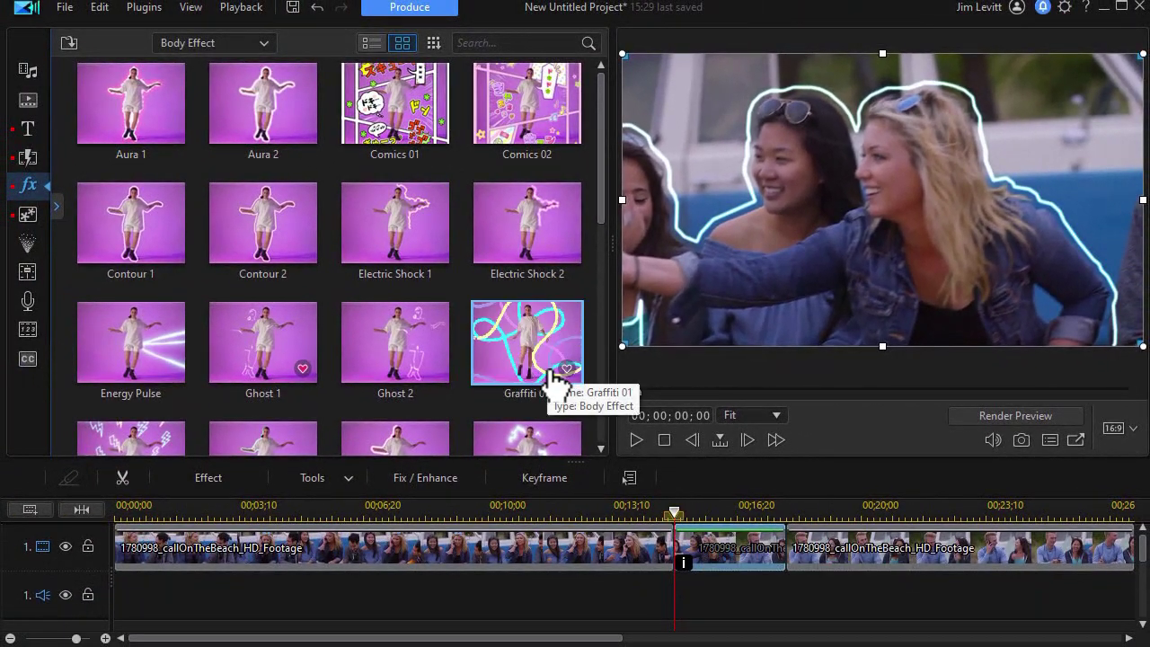
pyautogui.scroll(-1, 607, 270)
pyautogui.scroll(-5, 615, 332)
pyautogui.scroll(6, 601, 231)
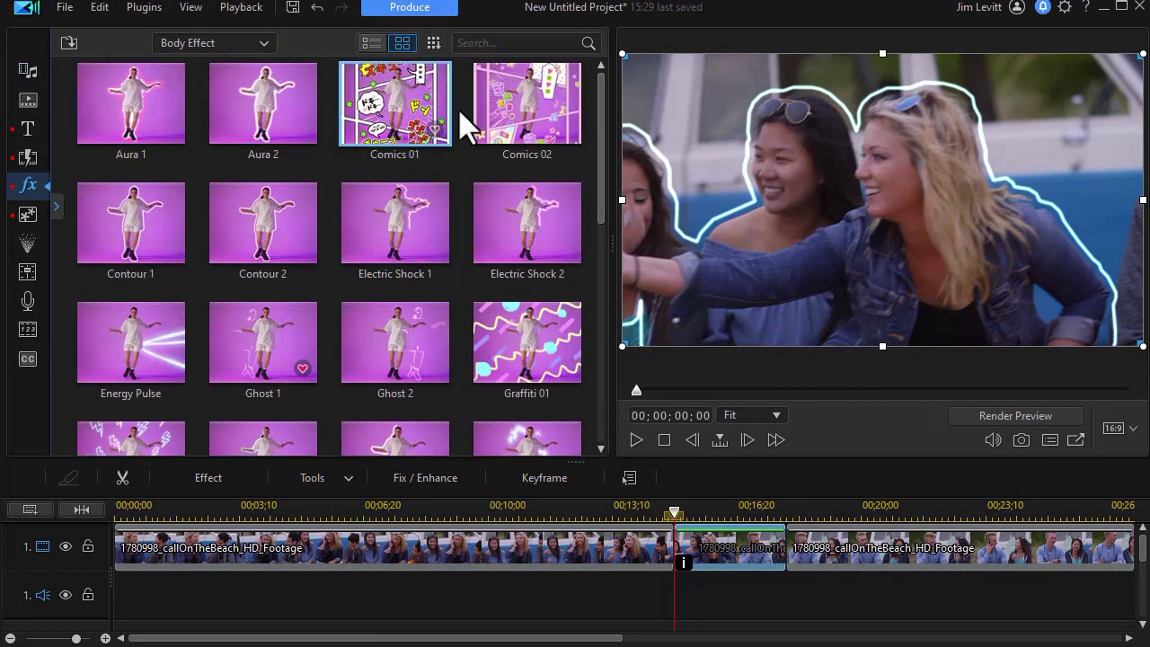
# Delete all beach clips from the timeline and place the 1858476_suddenSlip_HD_Footage video at the start of video track 1.
pyautogui.click(27, 72)
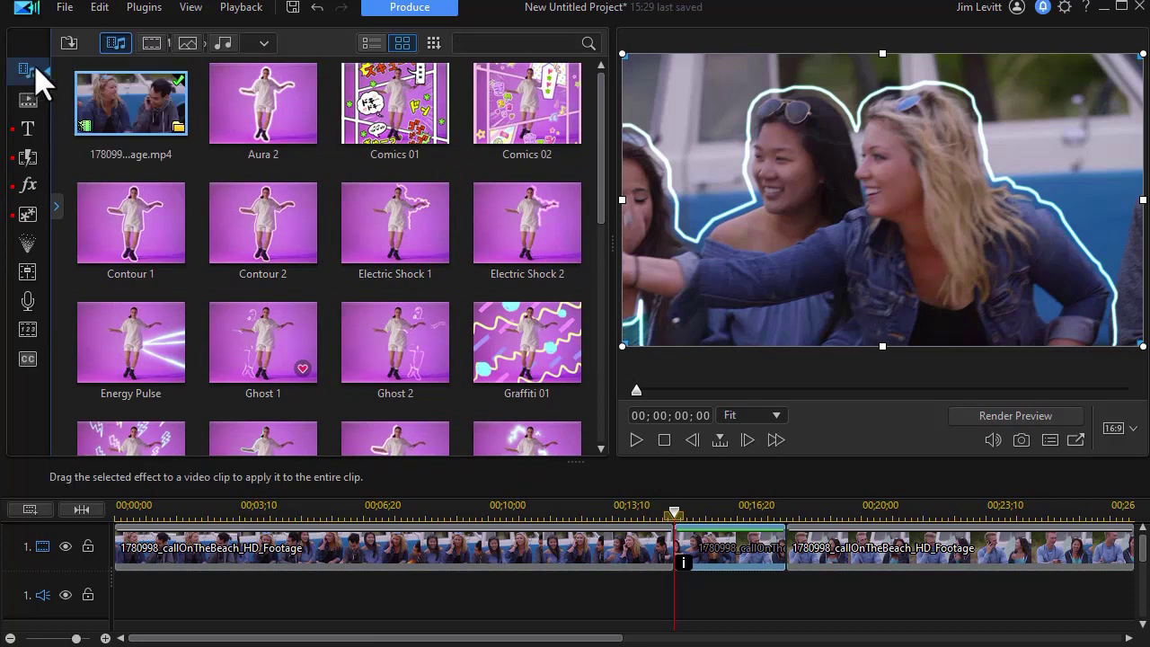
pyautogui.moveTo(868, 613); pyautogui.dragTo(574, 572)
pyautogui.press('Delete')
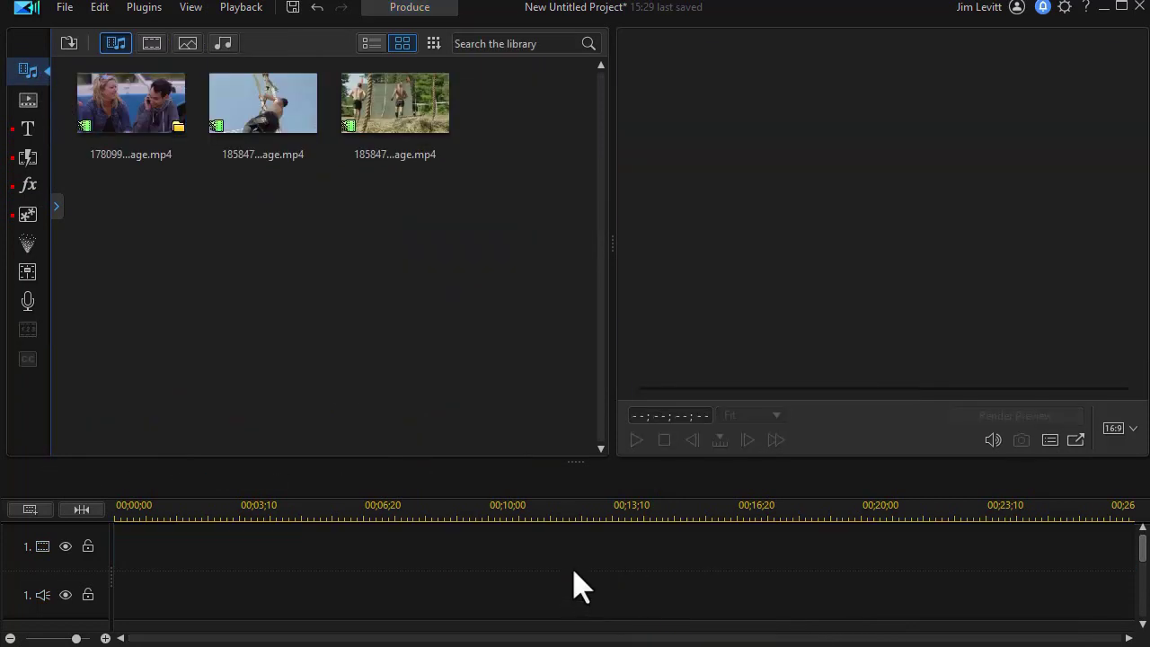
pyautogui.moveTo(227, 110); pyautogui.dragTo(102, 559)
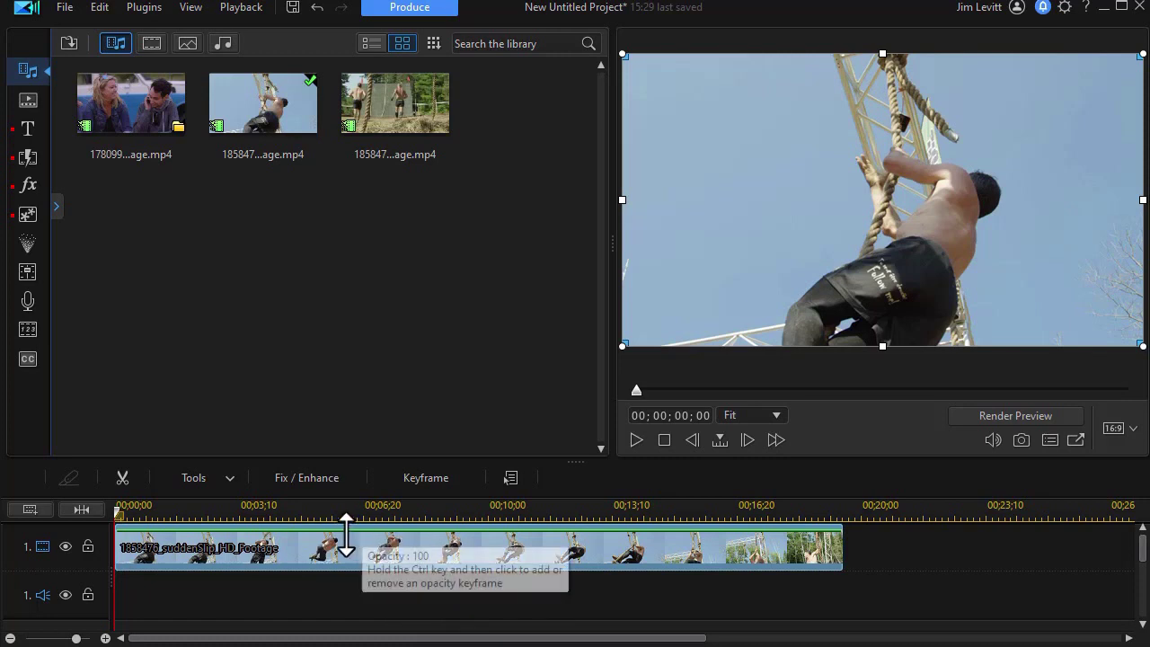
# Apply the Motion Trail - Pulse 1 body effect to the suddenSlip clip and play it to check the result.
pyautogui.click(27, 185)
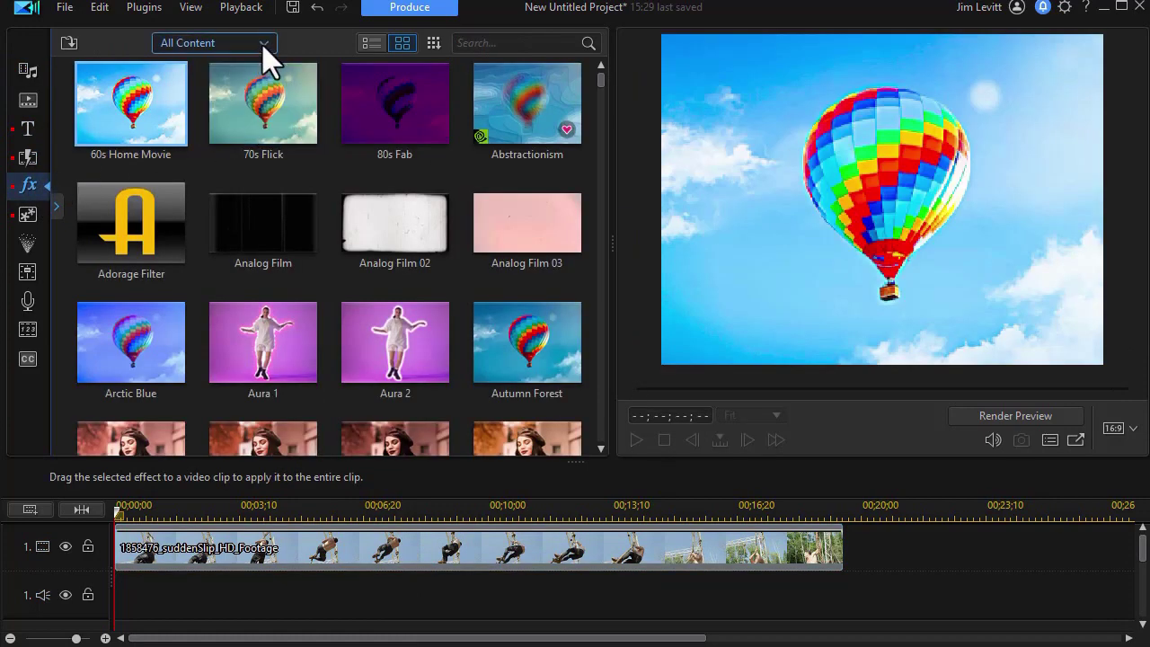
pyautogui.click(263, 43)
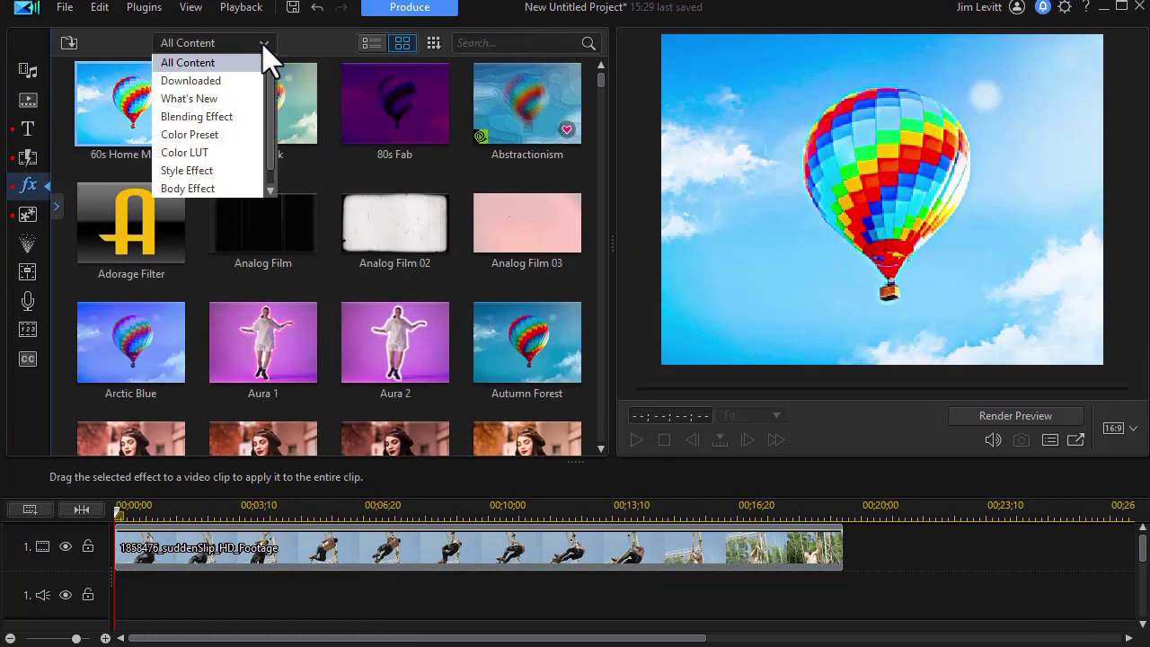
pyautogui.click(236, 191)
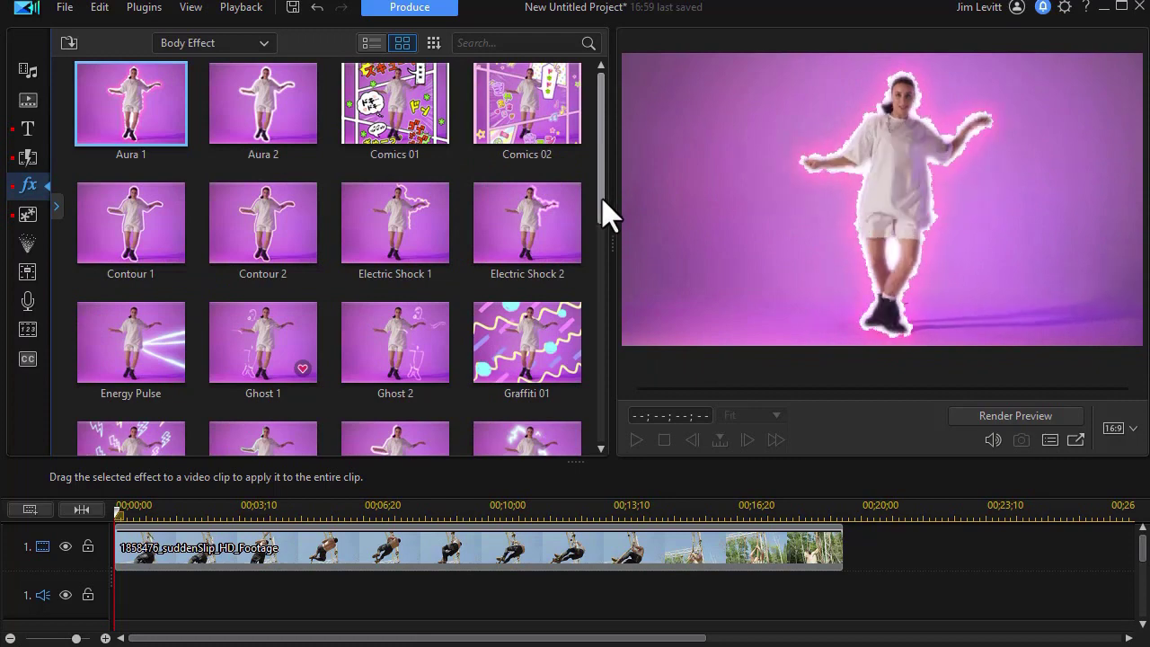
pyautogui.moveTo(606, 211); pyautogui.dragTo(609, 393)
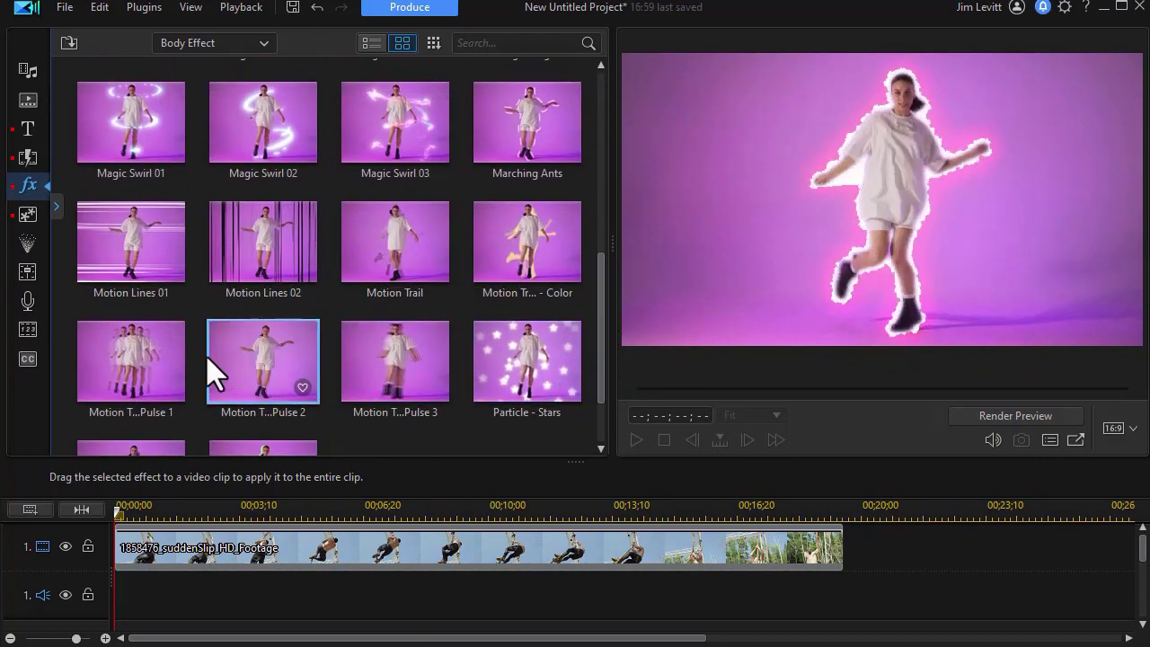
pyautogui.moveTo(149, 367); pyautogui.dragTo(210, 555)
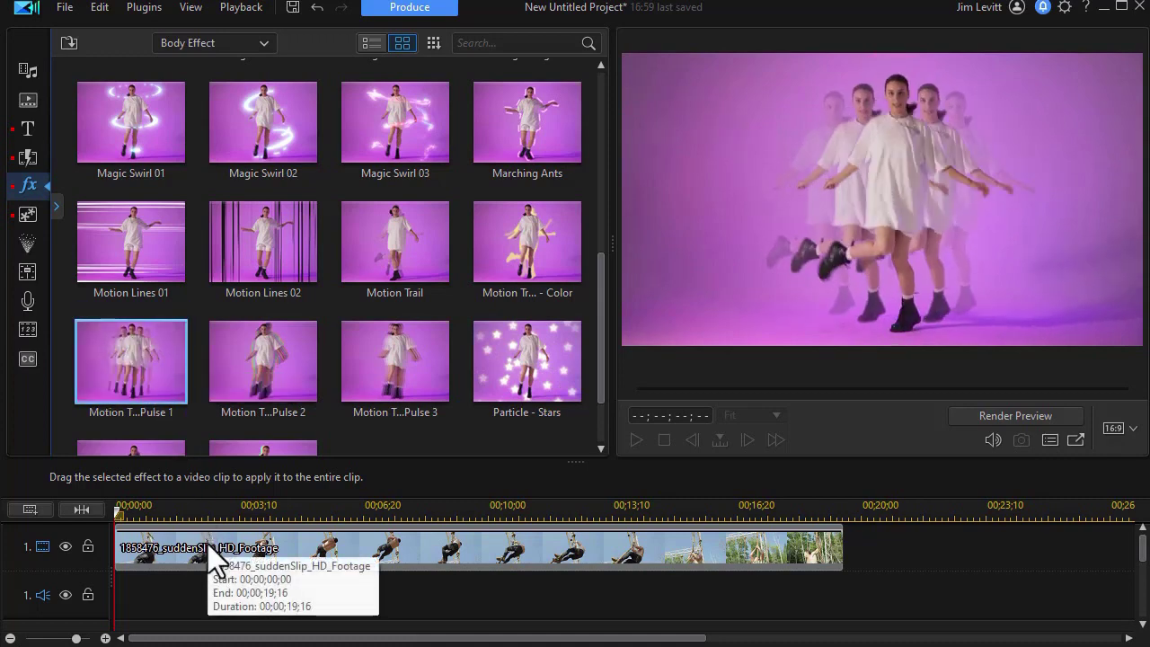
pyautogui.moveTo(117, 364); pyautogui.dragTo(180, 565)
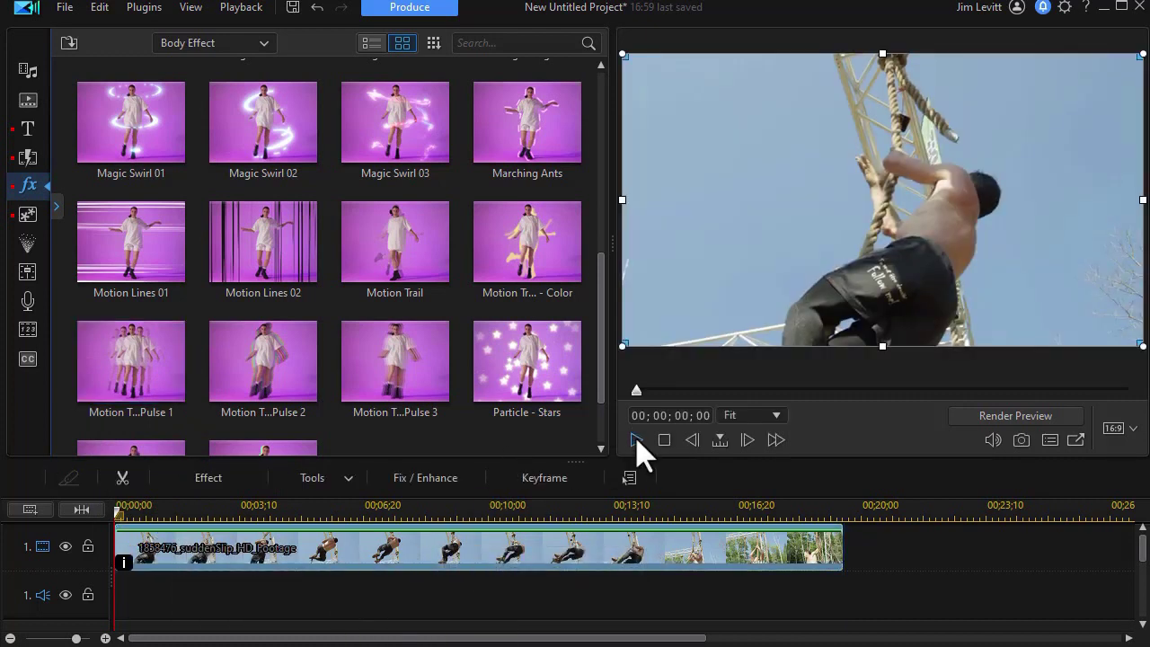
pyautogui.click(636, 439)
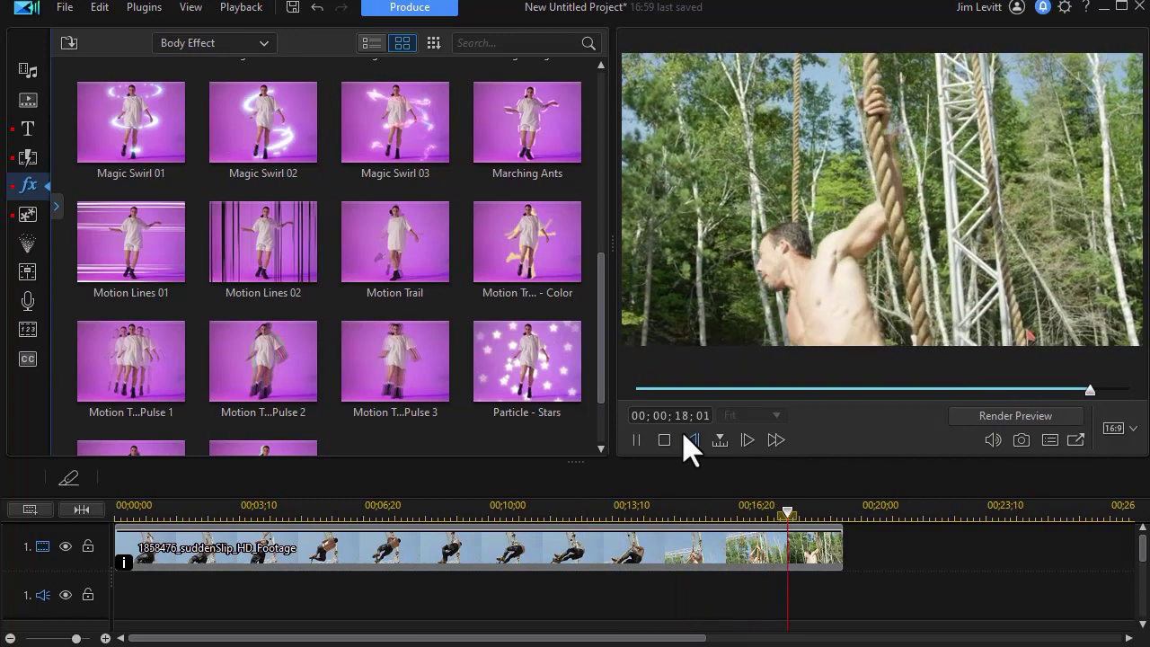
# Set the clip's Motion Trail - Pulse 1 effect to direction 267°, clone count 3 and distance 26.
pyautogui.click(445, 550)
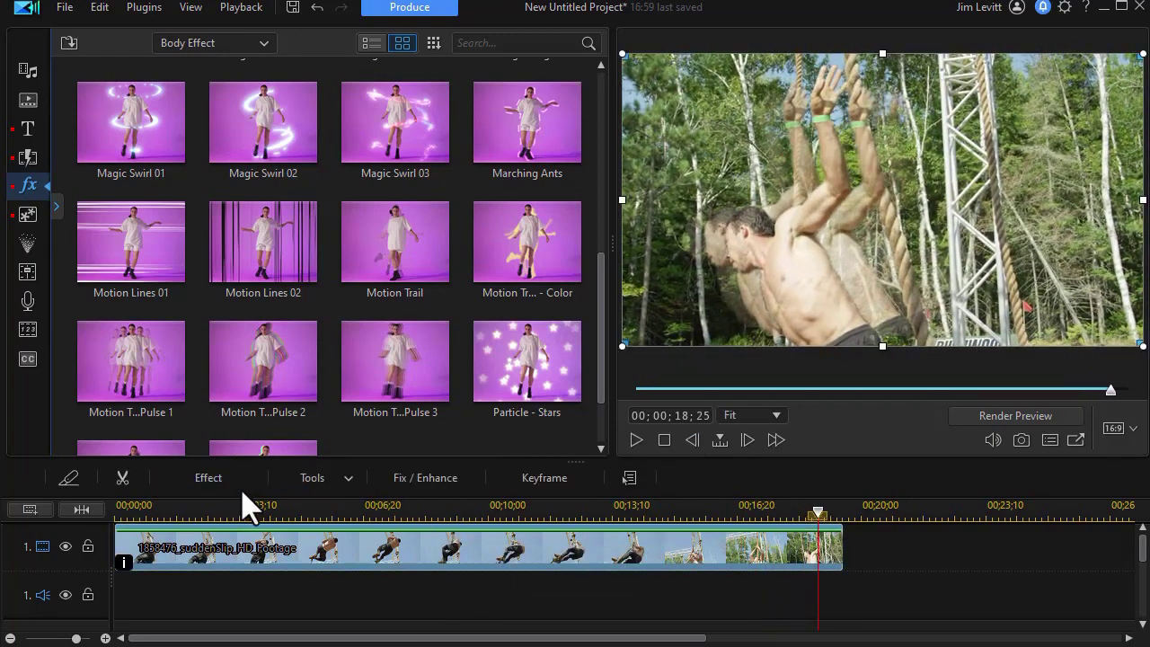
pyautogui.click(210, 485)
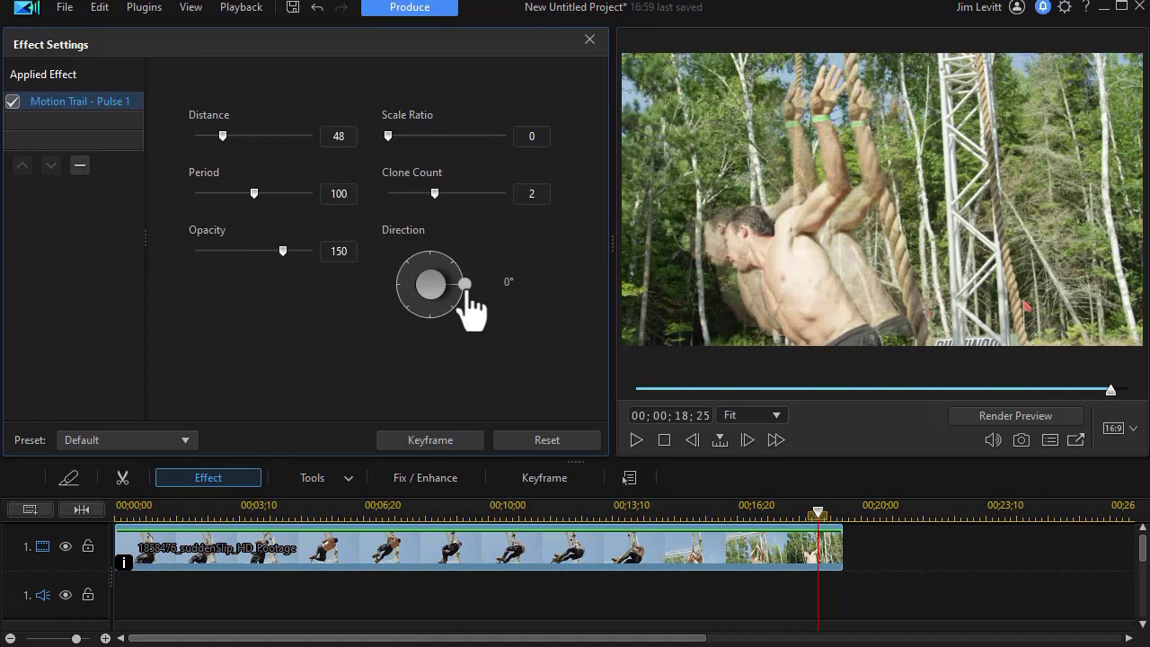
pyautogui.moveTo(463, 286); pyautogui.dragTo(430, 255)
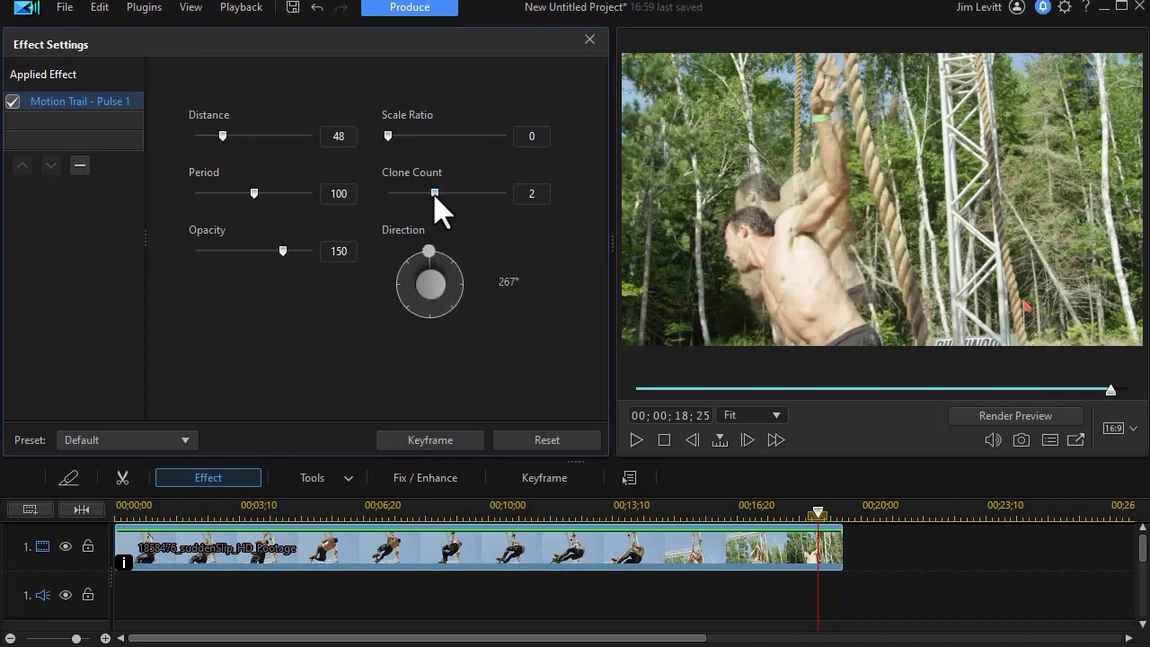
pyautogui.moveTo(436, 193); pyautogui.dragTo(458, 194)
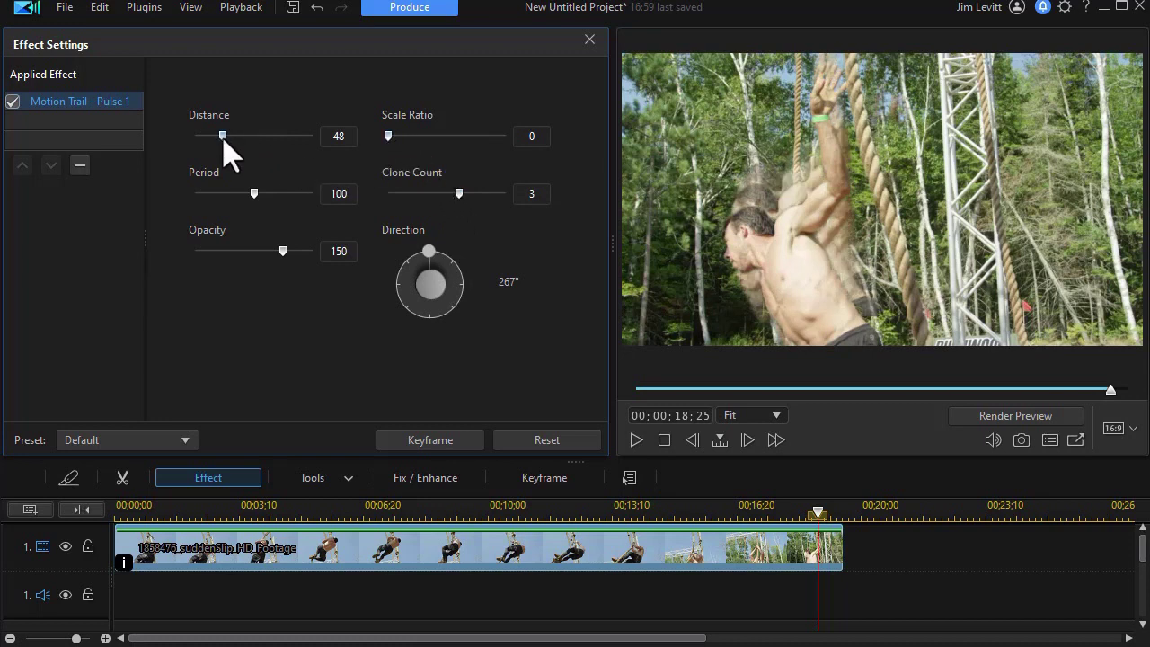
pyautogui.moveTo(213, 141); pyautogui.dragTo(211, 142)
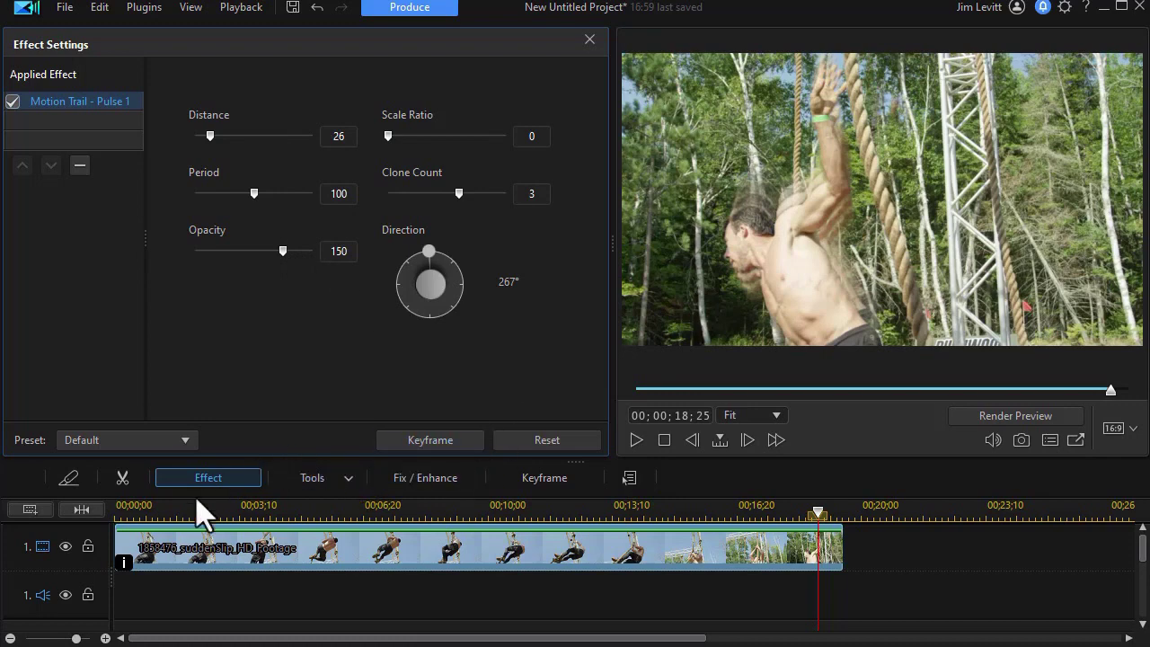
# Play parts of the clip to check the adjusted motion trail, and return to the start.
pyautogui.click(636, 440)
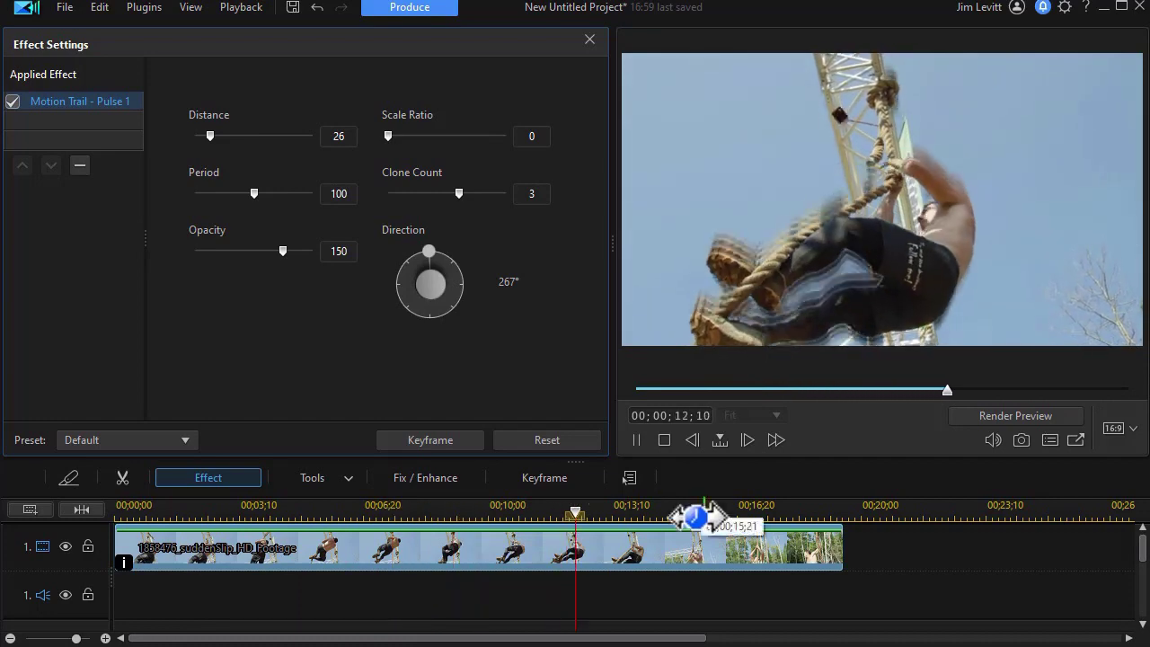
pyautogui.click(459, 505)
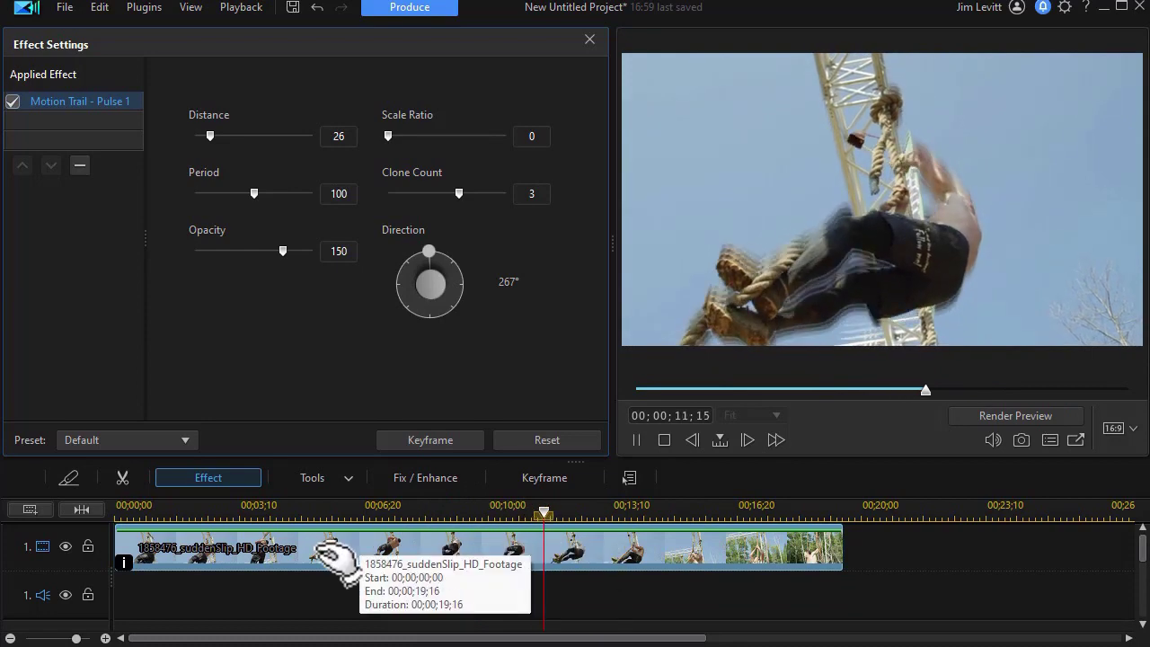
pyautogui.click(665, 439)
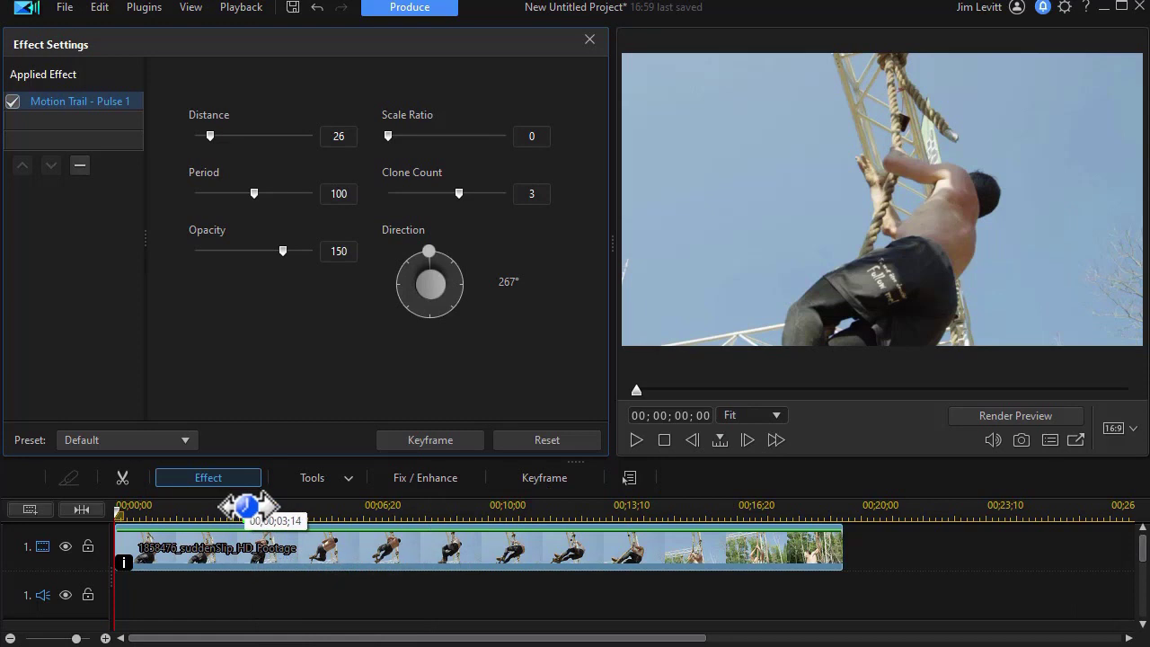
# Close the effect settings, add the Magic Swirl 01 body effect to the suddenSlip clip and play it.
pyautogui.click(590, 40)
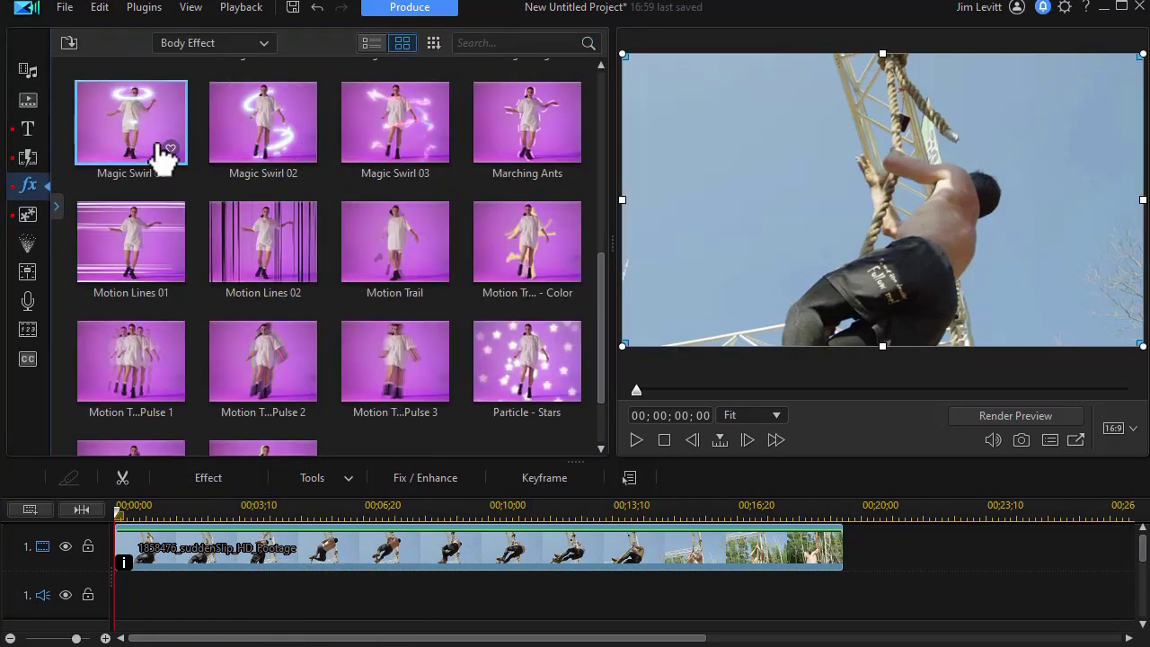
pyautogui.moveTo(151, 128); pyautogui.dragTo(504, 557)
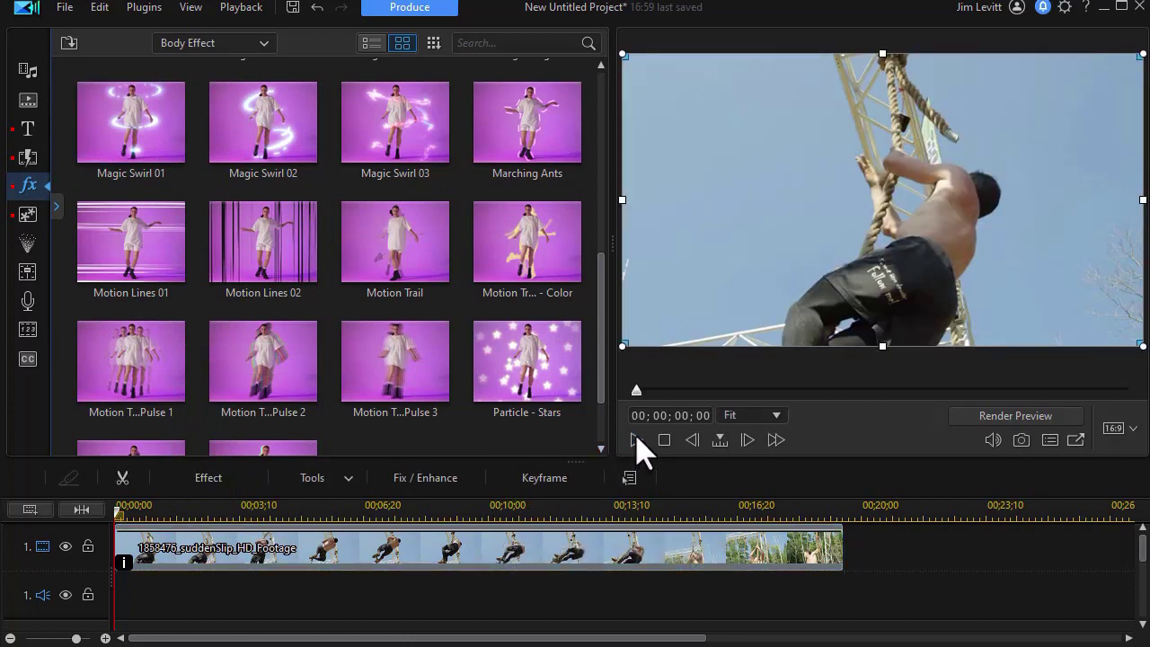
pyautogui.click(636, 439)
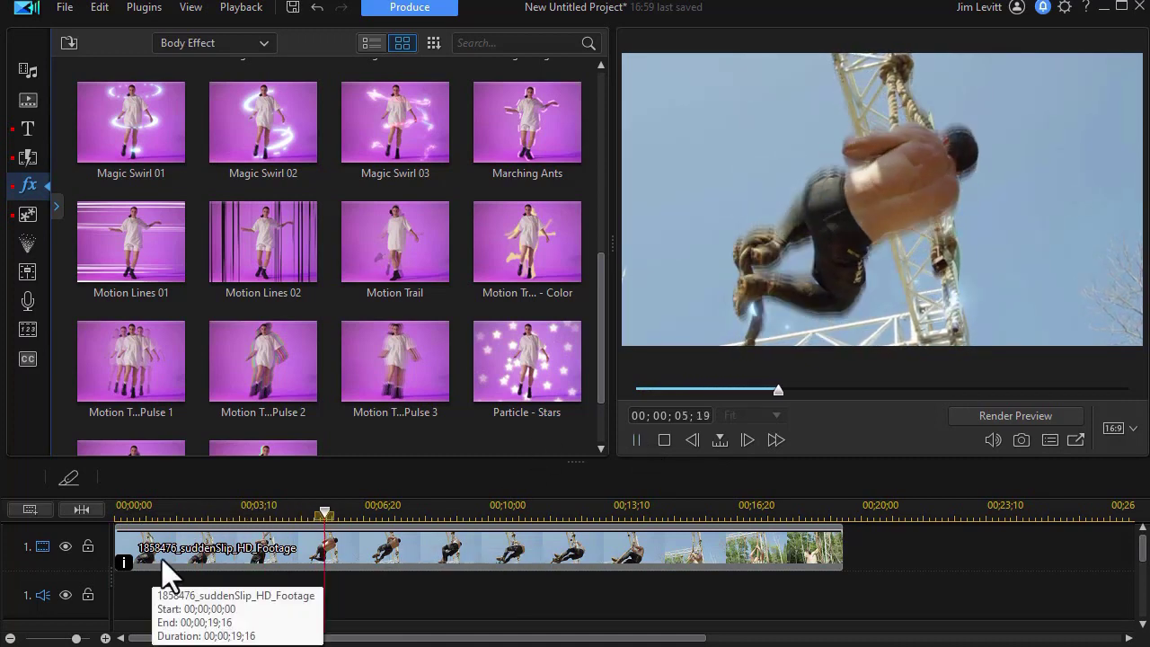
# Move Magic Swirl 01 above Motion Trail - Pulse 1 in the clip's applied effects, return it below, and close the effect settings.
pyautogui.moveTo(127, 564)
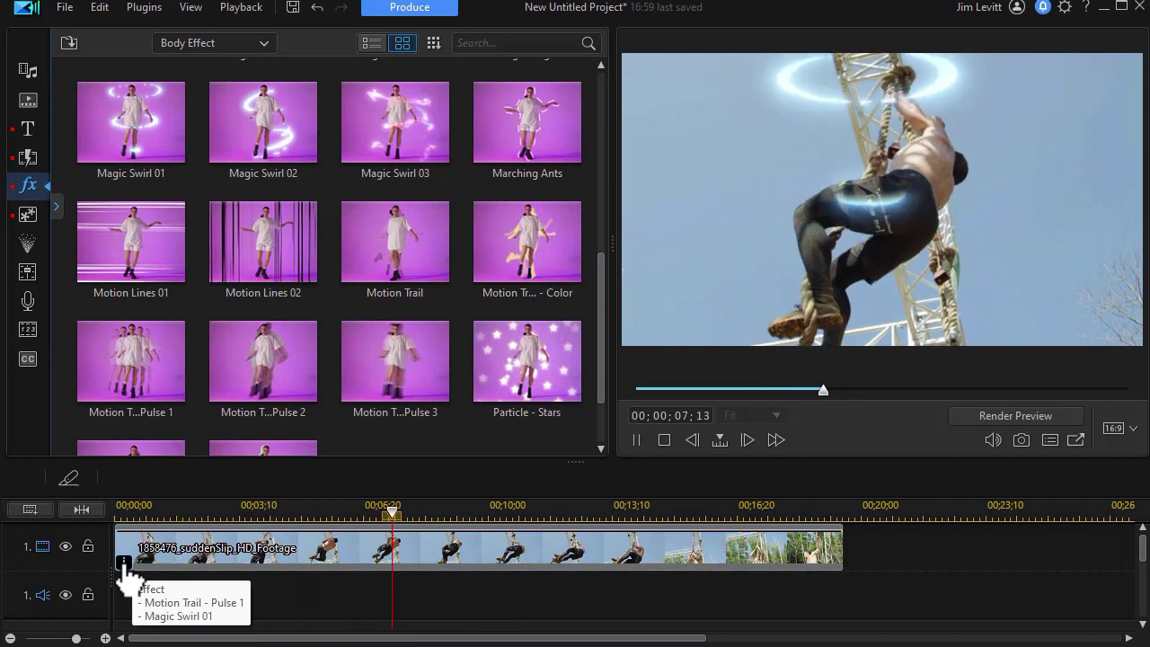
pyautogui.click(126, 564)
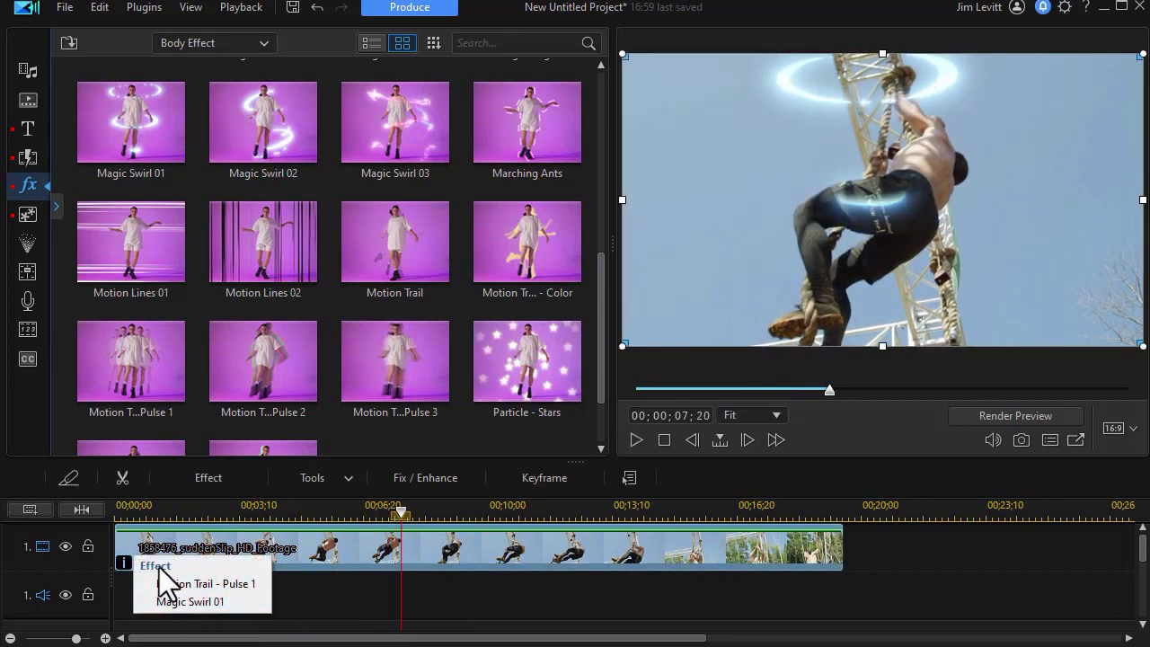
pyautogui.click(184, 603)
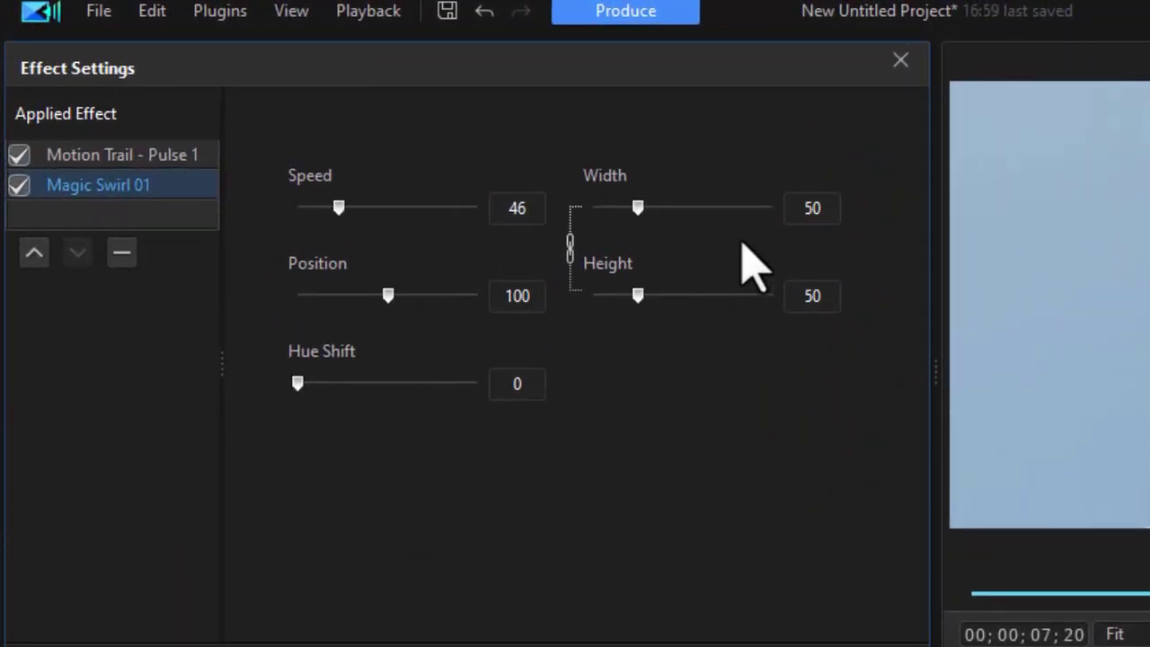
pyautogui.click(36, 255)
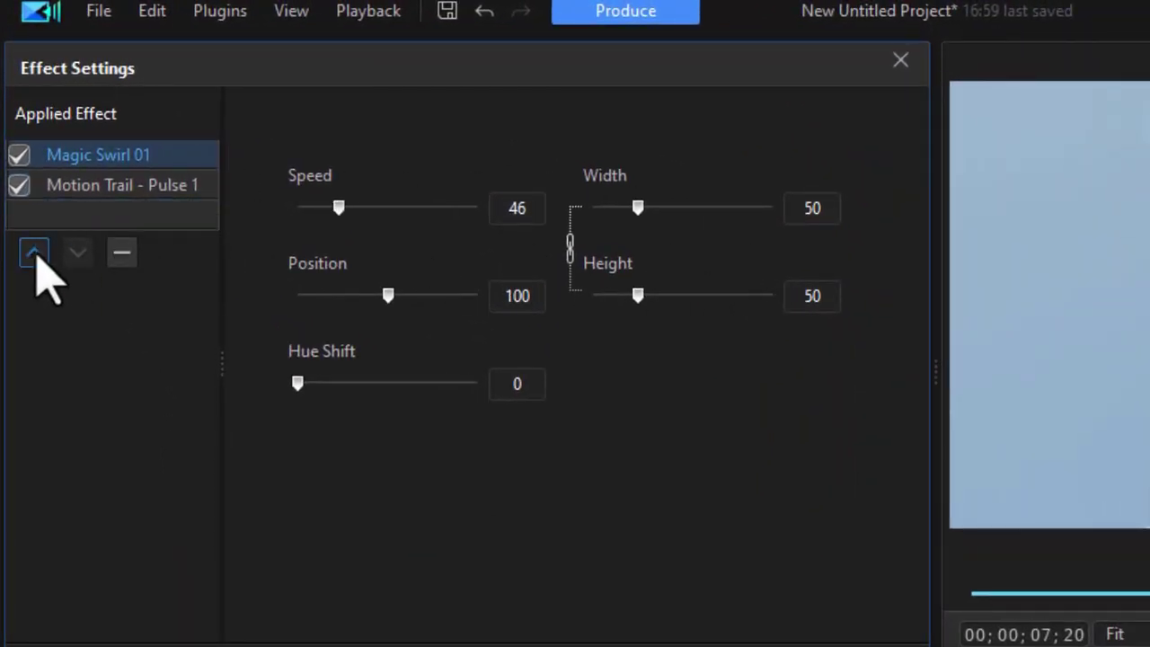
pyautogui.click(78, 253)
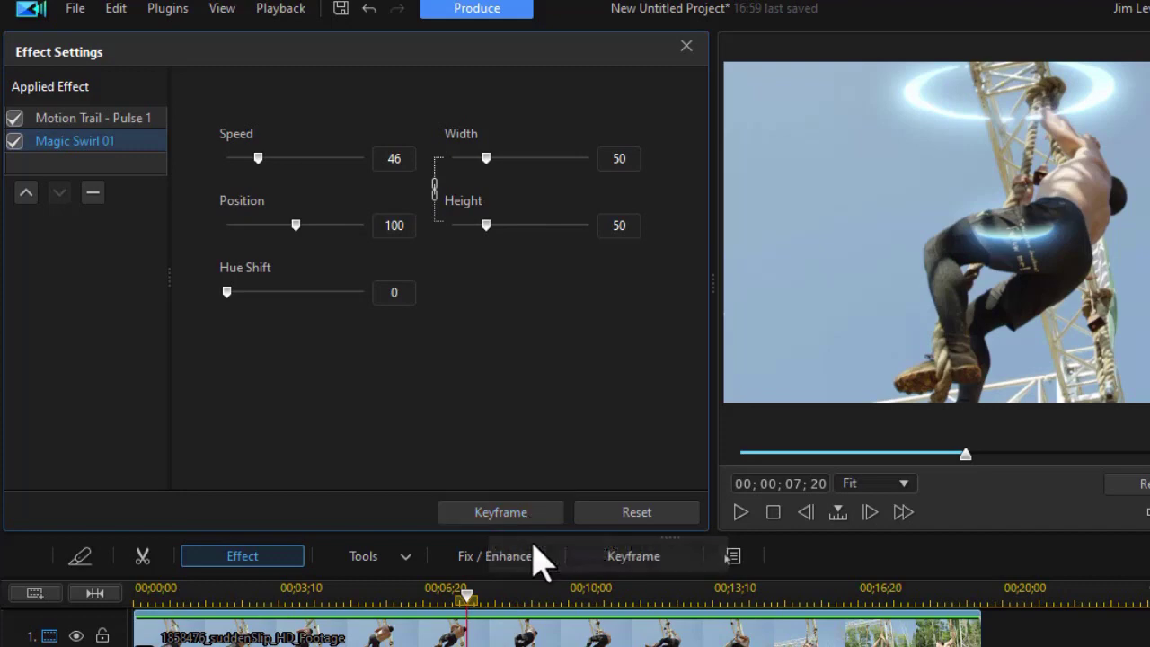
pyautogui.click(687, 45)
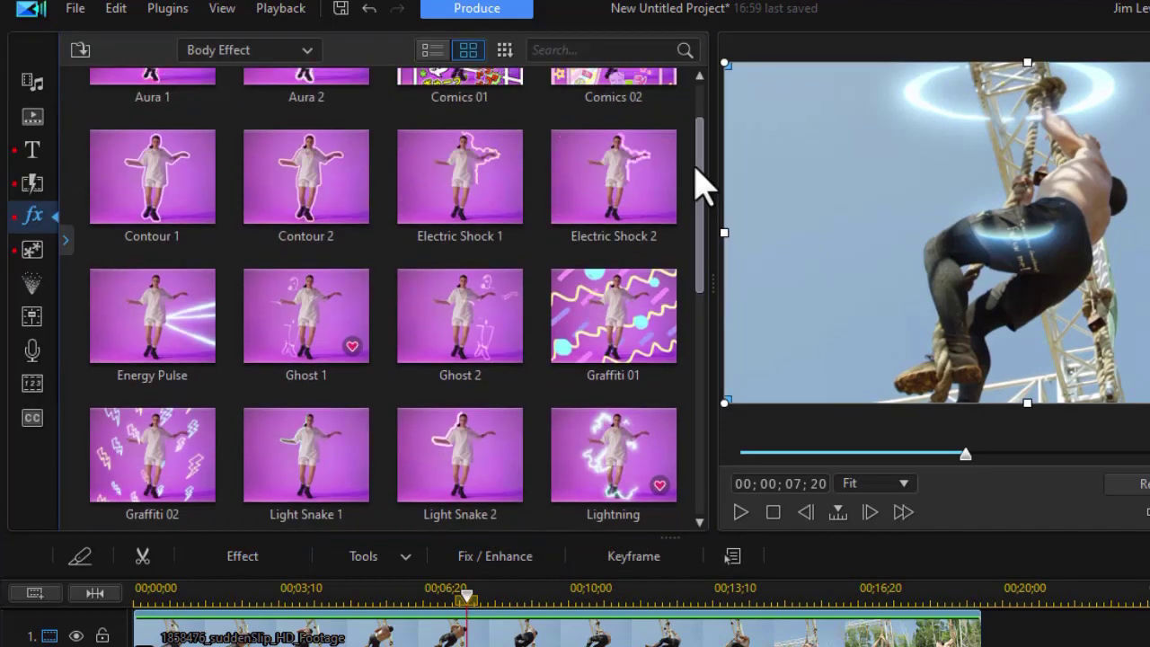
pyautogui.scroll(1, 699, 175)
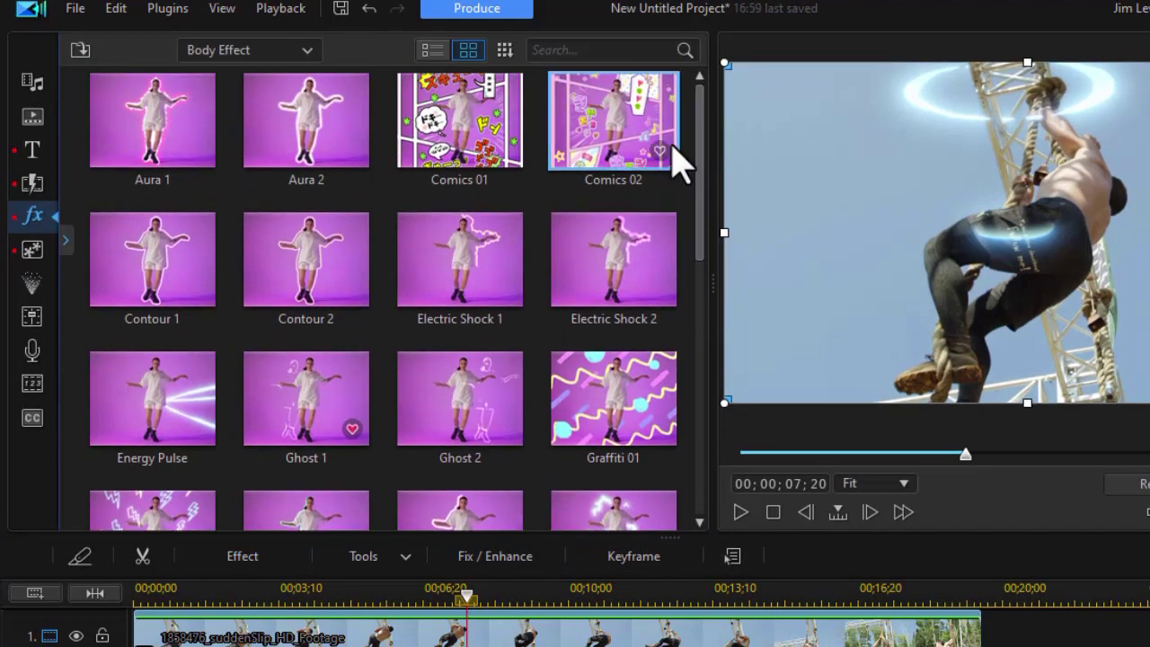